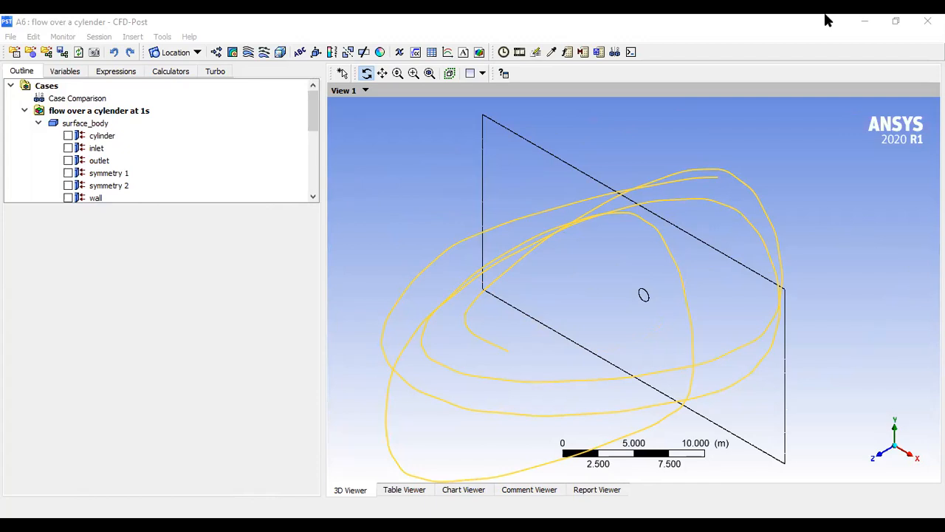
# - Orient the 3D view to look straight along the Z axis onto the flow domain
pyautogui.click(825, 14)
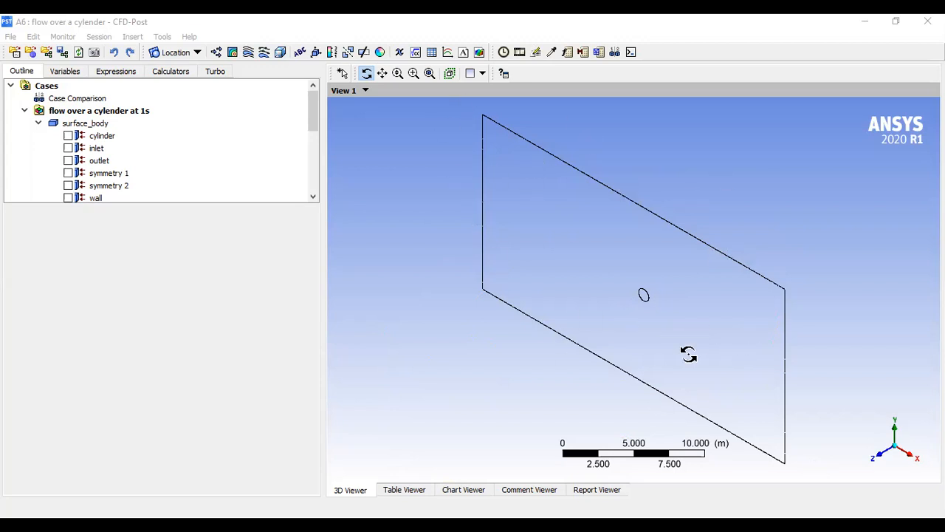
pyautogui.click(879, 459)
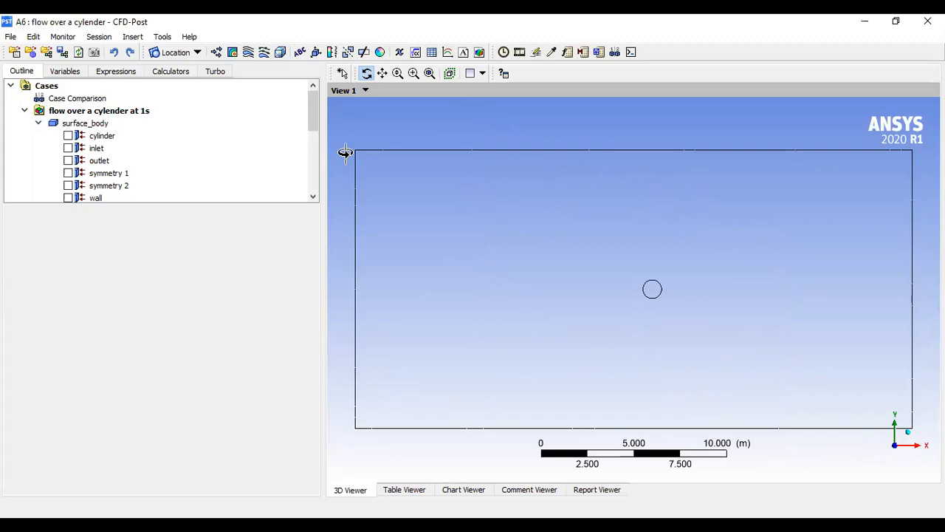
pyautogui.moveTo(311, 127)
pyautogui.mouseDown()
pyautogui.moveTo(315, 194)
pyautogui.moveTo(320, 112)
pyautogui.mouseUp()
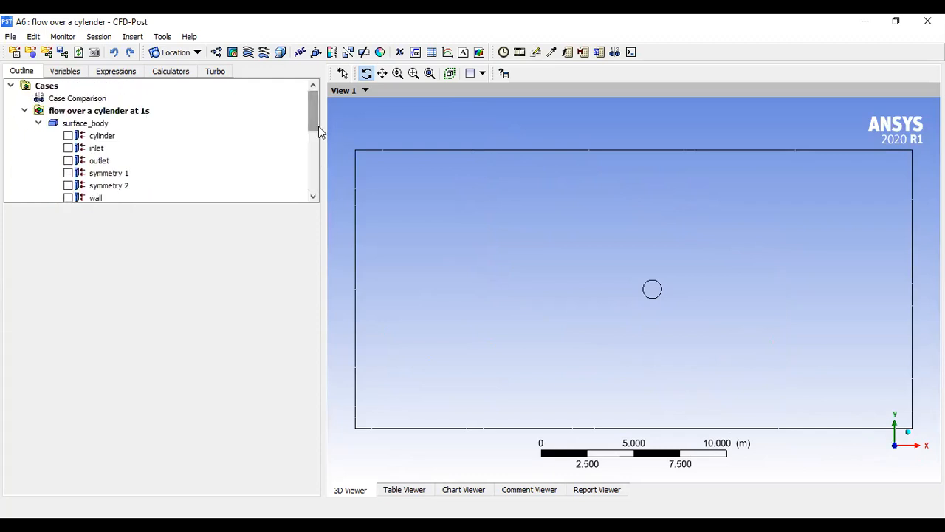
# - Turn on display of the cylinder, inlet, outlet, symmetry 1, symmetry 2 and wall boundaries
pyautogui.click(68, 136)
pyautogui.click(68, 147)
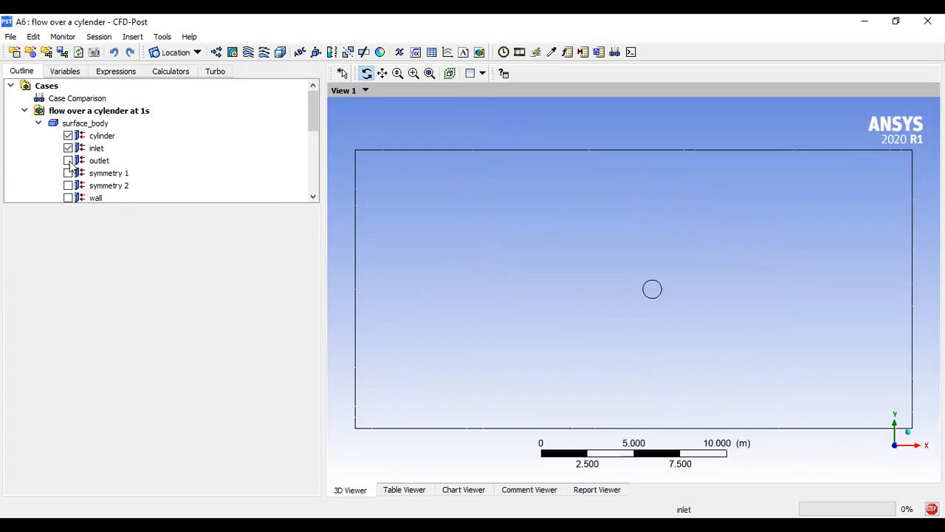
pyautogui.click(67, 160)
pyautogui.click(68, 173)
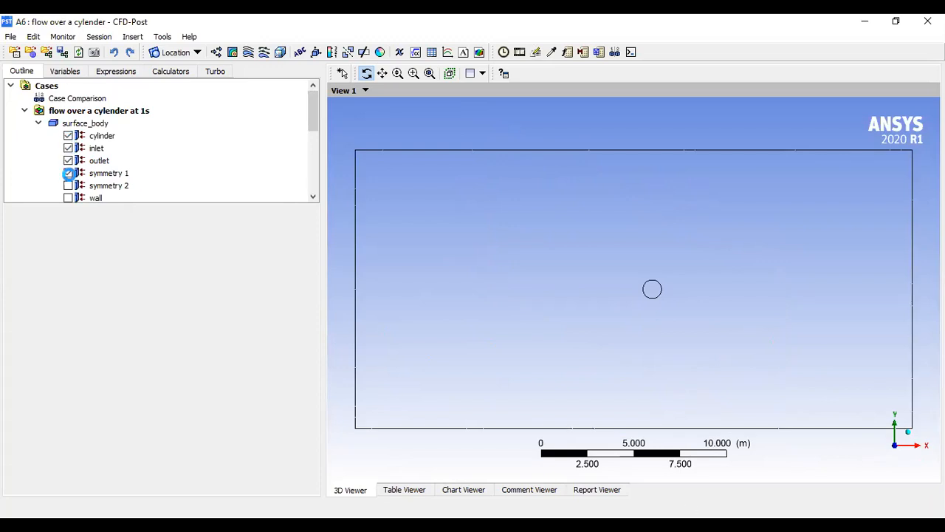
pyautogui.click(70, 190)
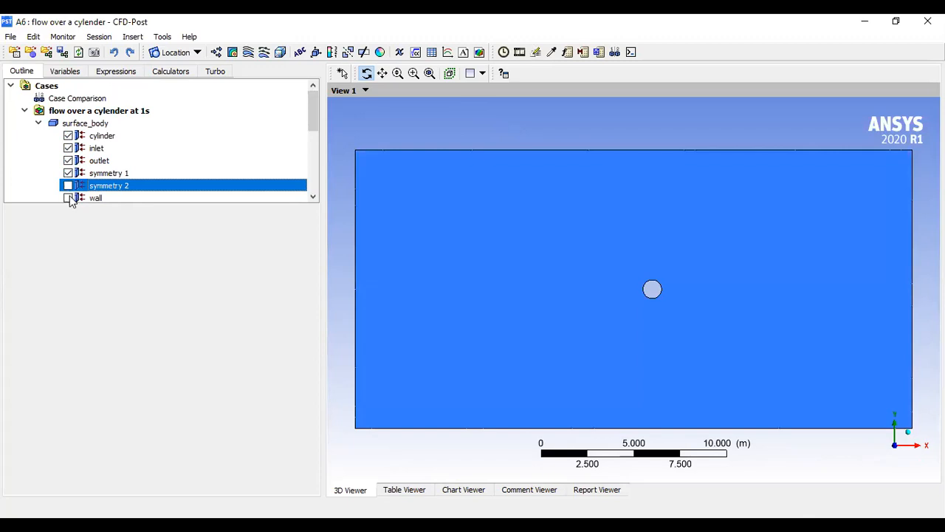
pyautogui.click(68, 198)
pyautogui.click(68, 185)
pyautogui.moveTo(312, 123)
pyautogui.mouseDown()
pyautogui.moveTo(315, 178)
pyautogui.moveTo(317, 109)
pyautogui.mouseUp()
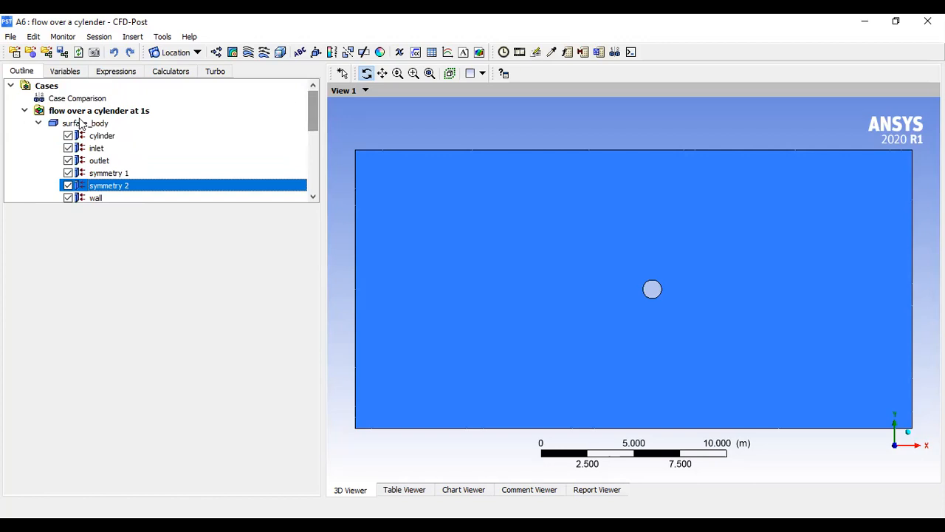
# - Hide the cylinder, inlet, outlet, symmetry 1 and symmetry 2 boundaries again
pyautogui.click(68, 136)
pyautogui.click(68, 147)
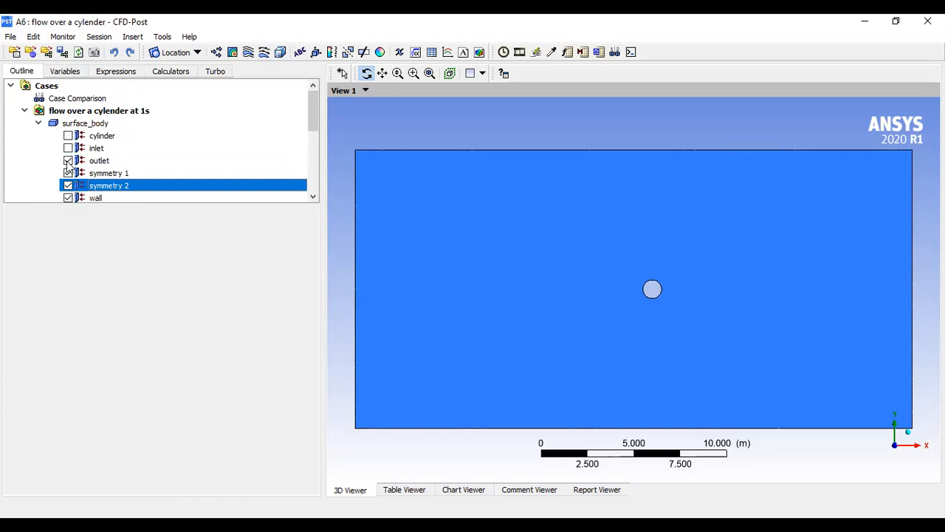
pyautogui.click(68, 161)
pyautogui.click(68, 173)
pyautogui.click(68, 186)
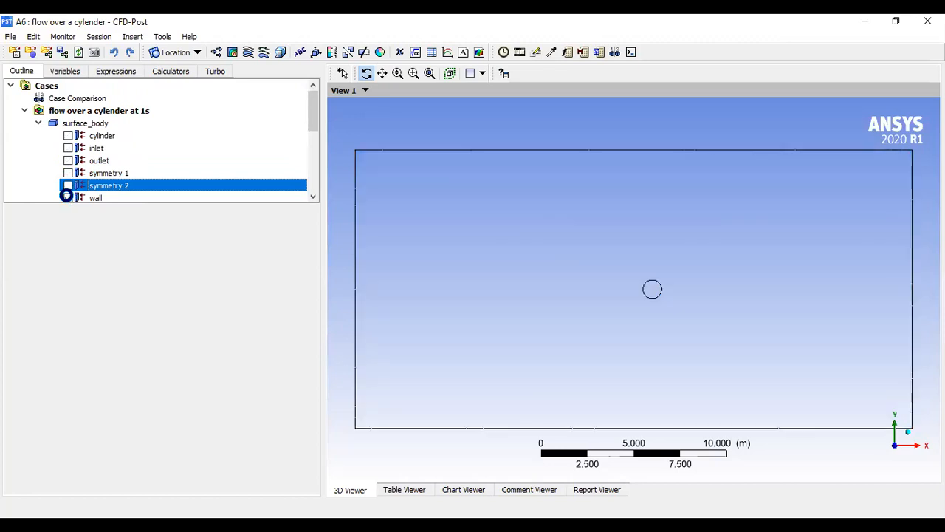
# - Insert a new contour plot named flowcontour
pyautogui.click(232, 54)
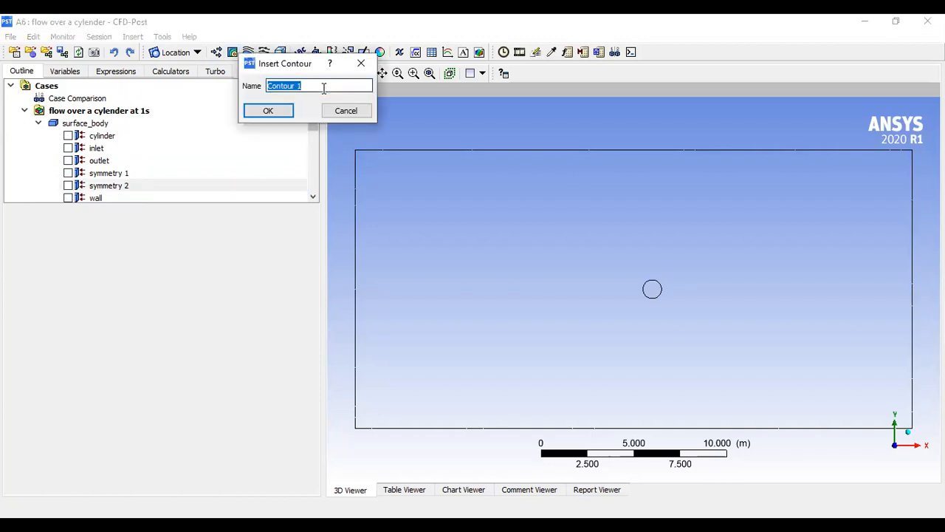
pyautogui.press('BackSpace')
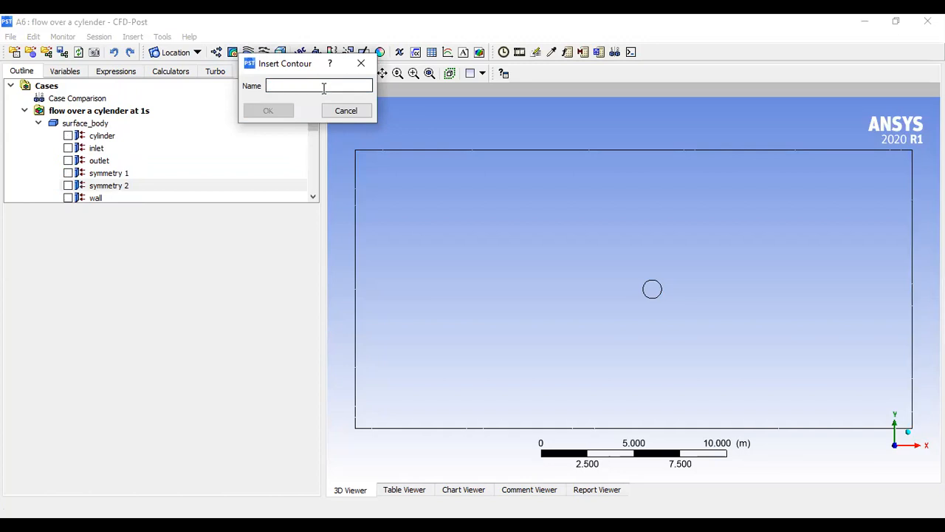
pyautogui.write('flow con')
pyautogui.press('BackSpace')
pyautogui.press('BackSpace')
pyautogui.press('BackSpace')
pyautogui.press('BackSpace')
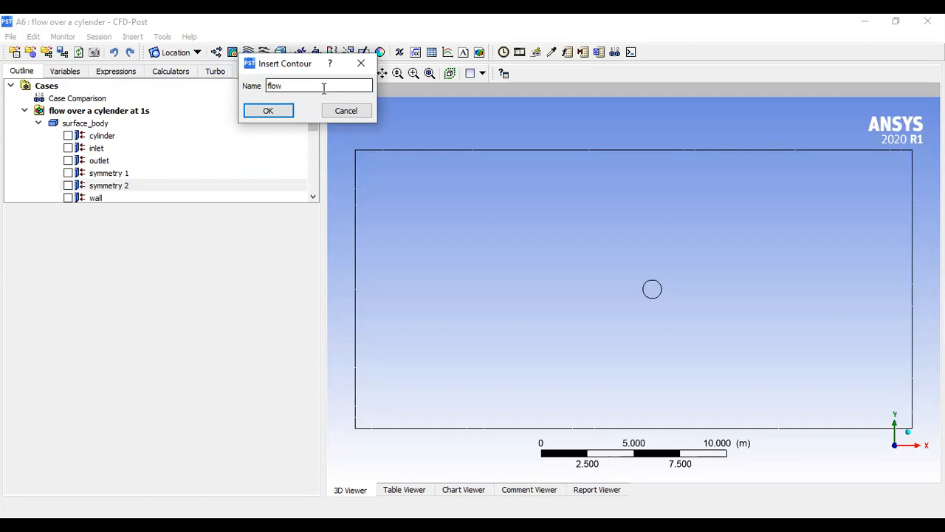
pyautogui.write('contour')
pyautogui.click(268, 111)
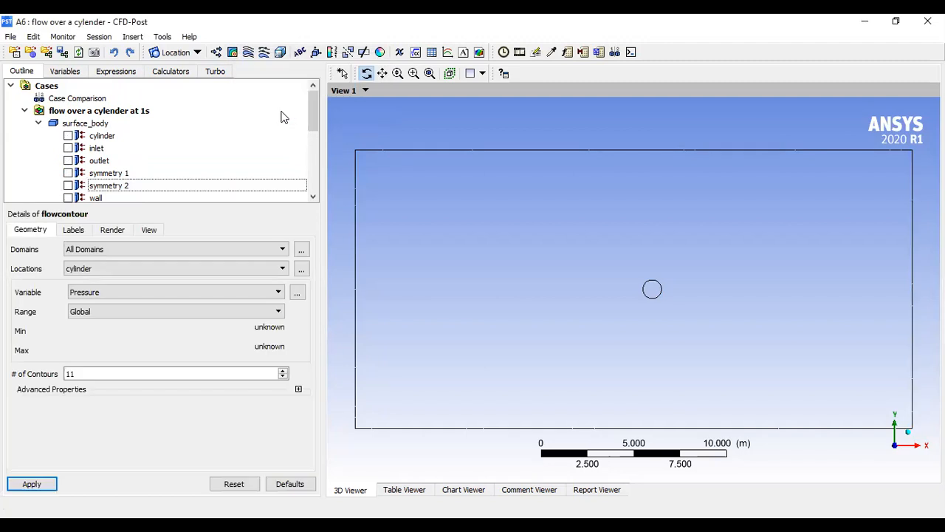
# - Set the contour to All Domains on location symmetry 1 with variable Velocity u, and apply it
pyautogui.click(229, 251)
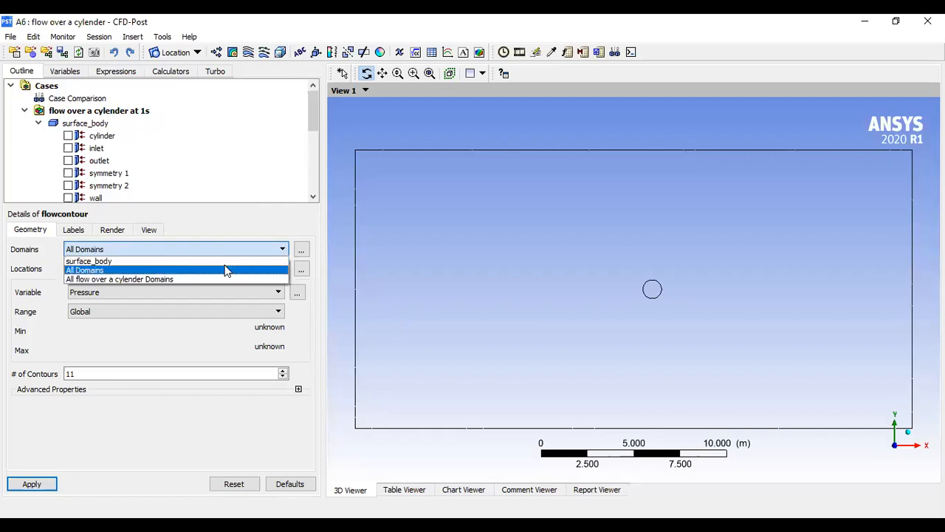
pyautogui.click(226, 270)
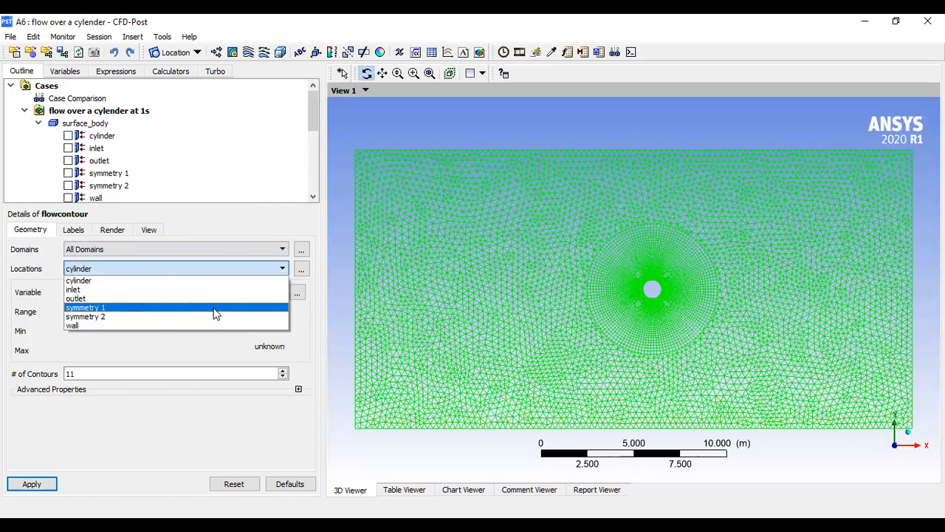
pyautogui.click(213, 309)
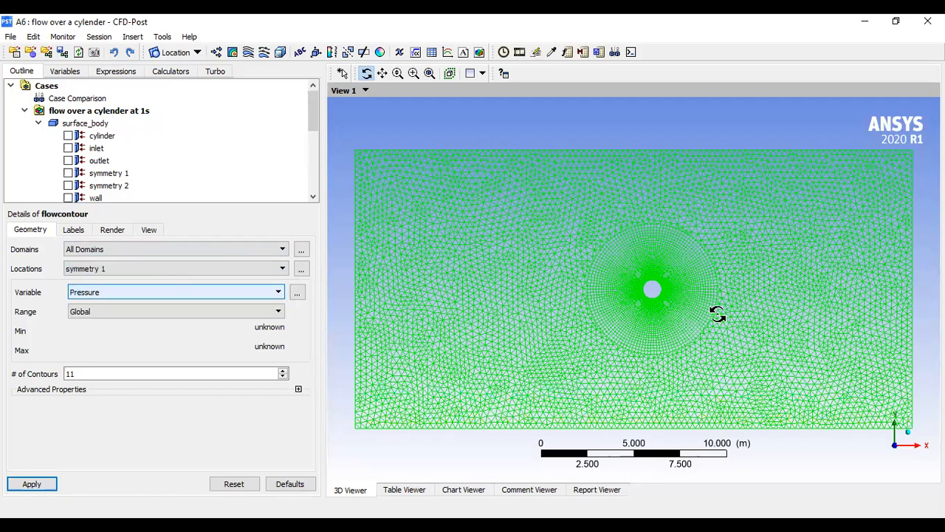
pyautogui.click(166, 295)
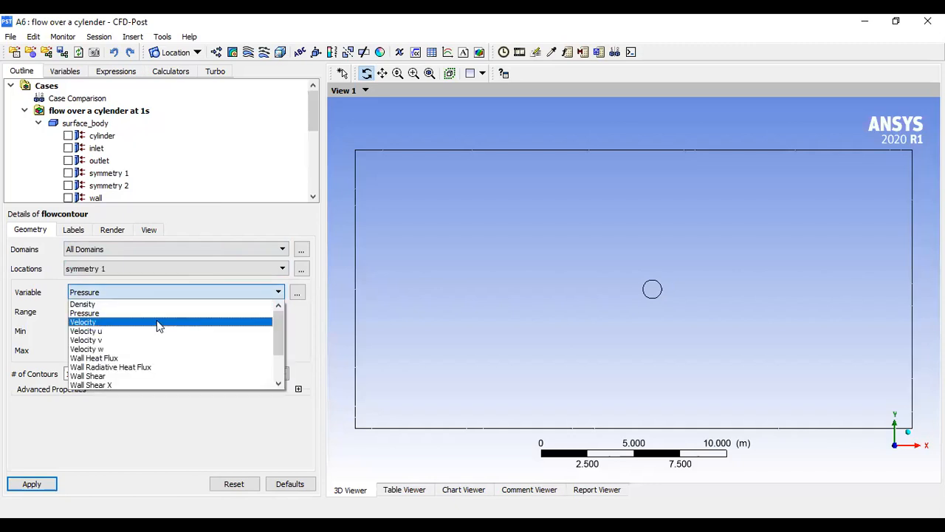
pyautogui.click(156, 330)
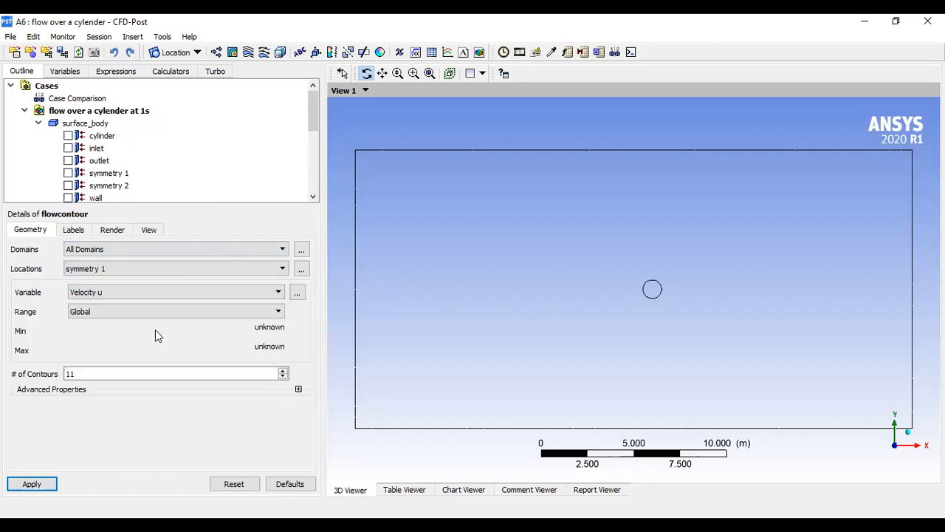
pyautogui.click(39, 483)
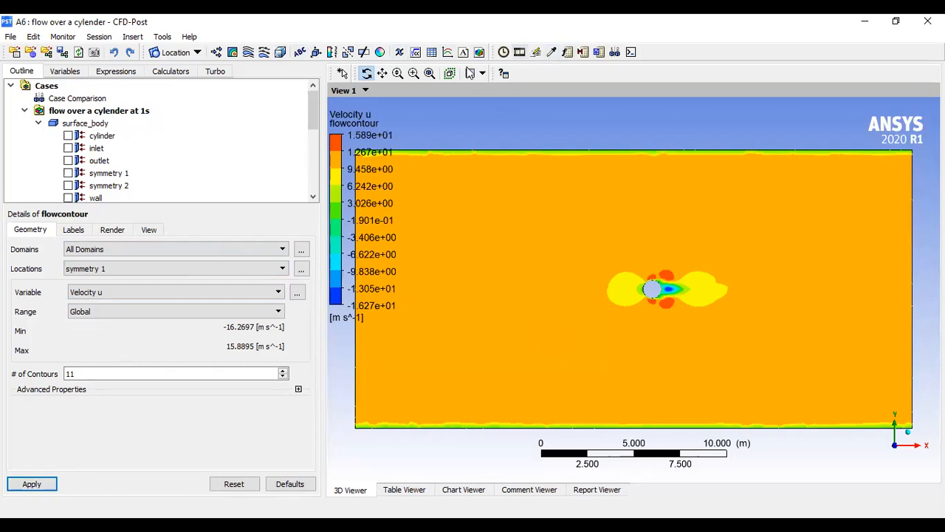
# - Set the number of contours to 200 and apply it
pyautogui.click(414, 73)
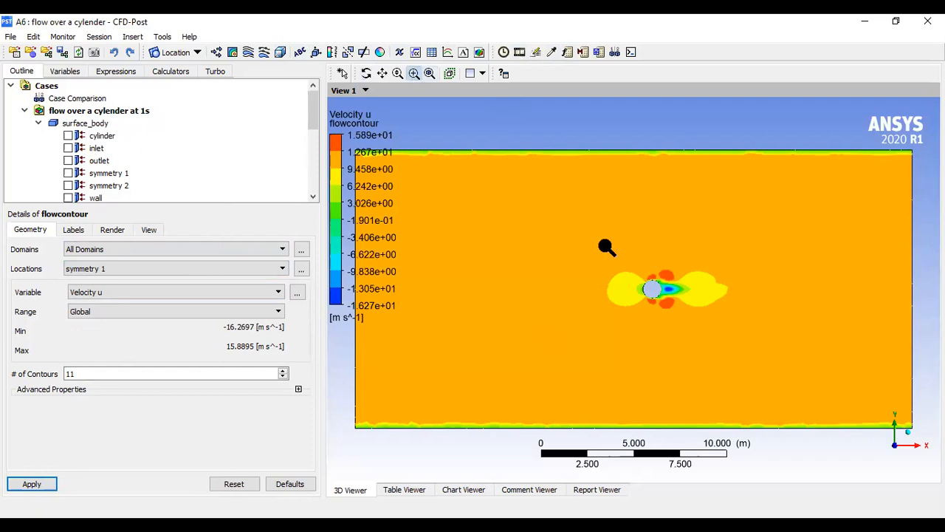
pyautogui.moveTo(576, 244); pyautogui.dragTo(765, 341)
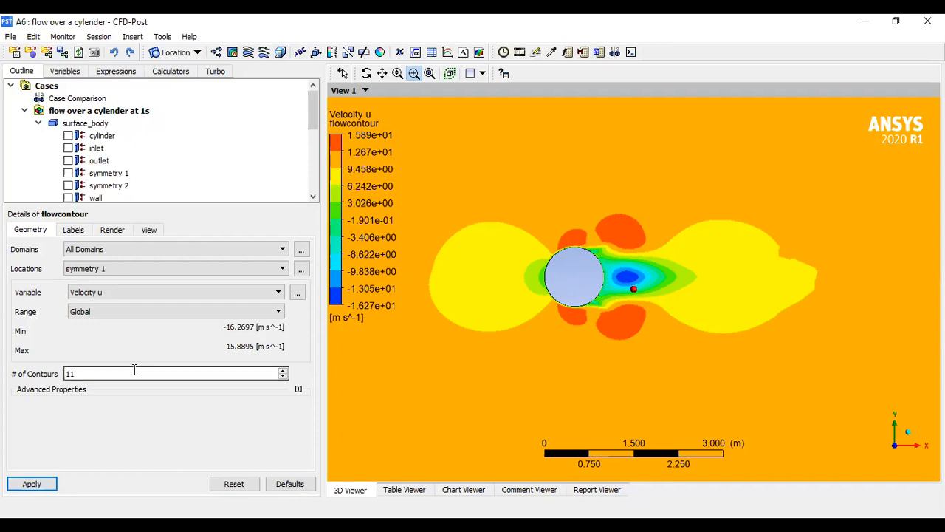
pyautogui.click(88, 373)
pyautogui.press('BackSpace')
pyautogui.write('200')
pyautogui.click(31, 484)
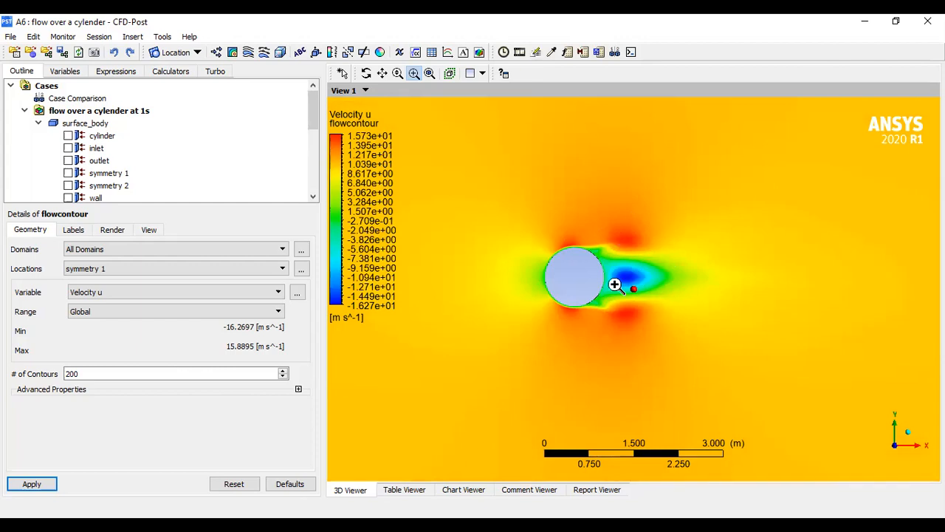
# - Switch the contour variable to Pressure and apply the change
pyautogui.click(114, 374)
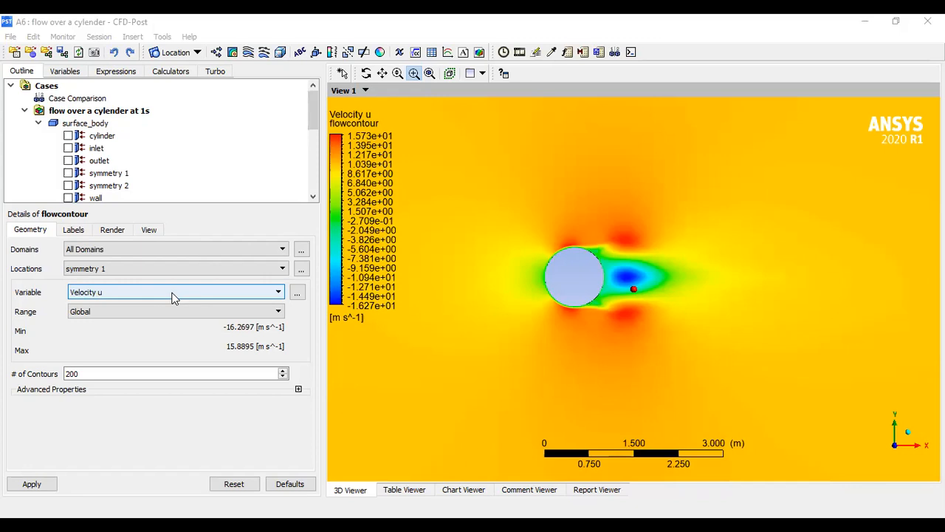
pyautogui.press('p')
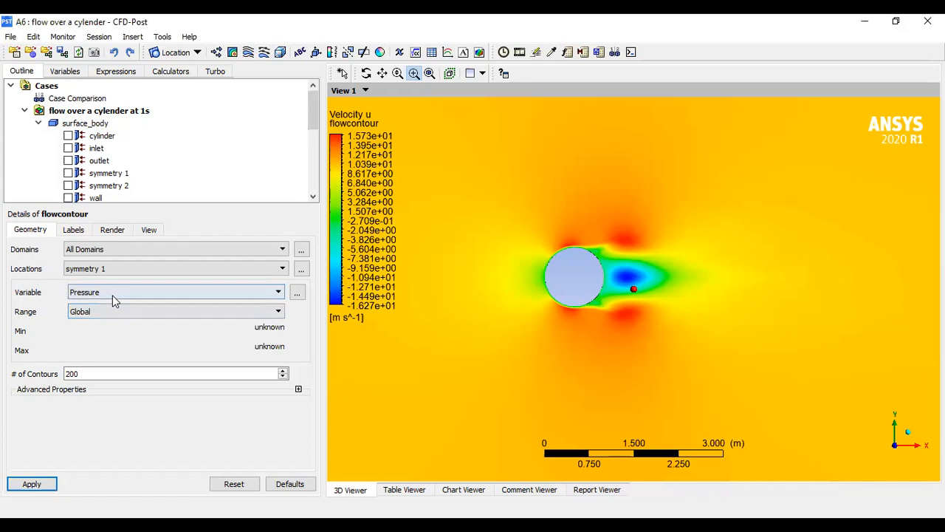
pyautogui.hotkey('alt', 'Down')
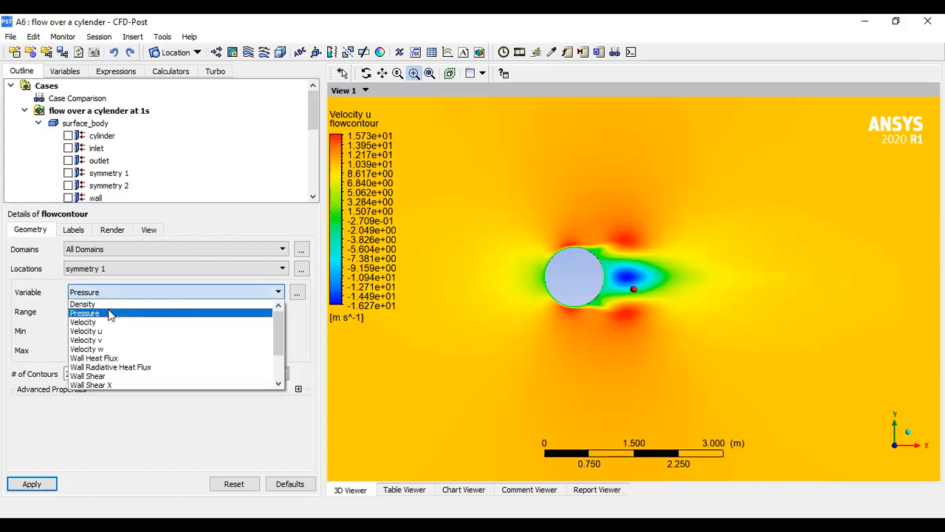
pyautogui.click(52, 437)
pyautogui.click(34, 483)
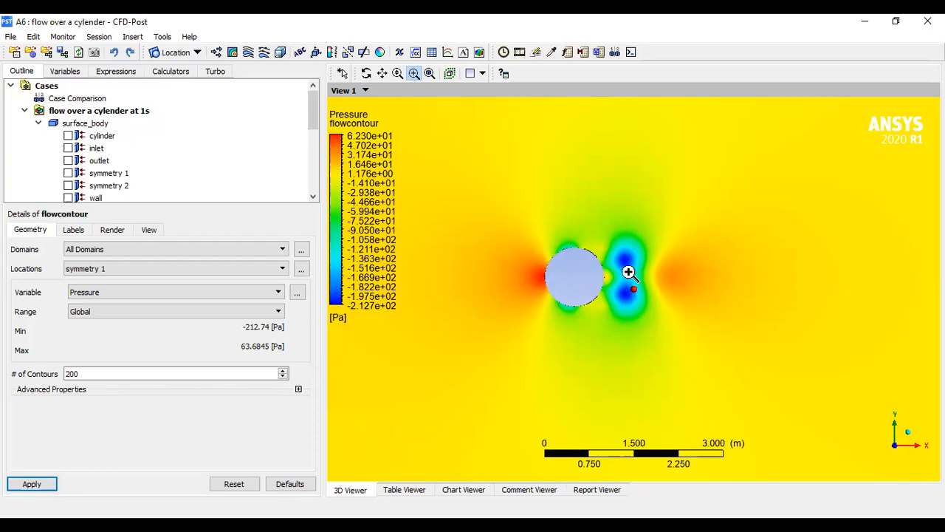
# - Insert a streamline starting from the inlet with variable Velocity, and apply it
pyautogui.click(248, 51)
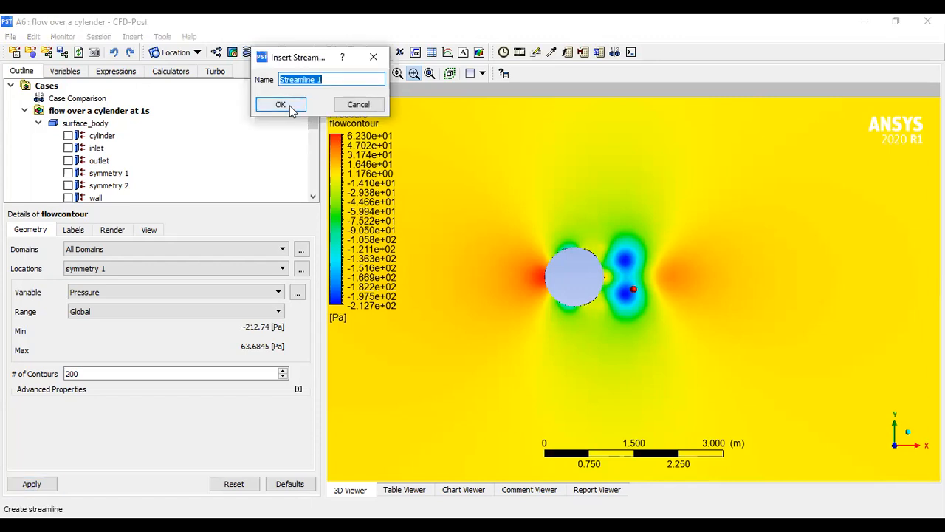
pyautogui.click(281, 105)
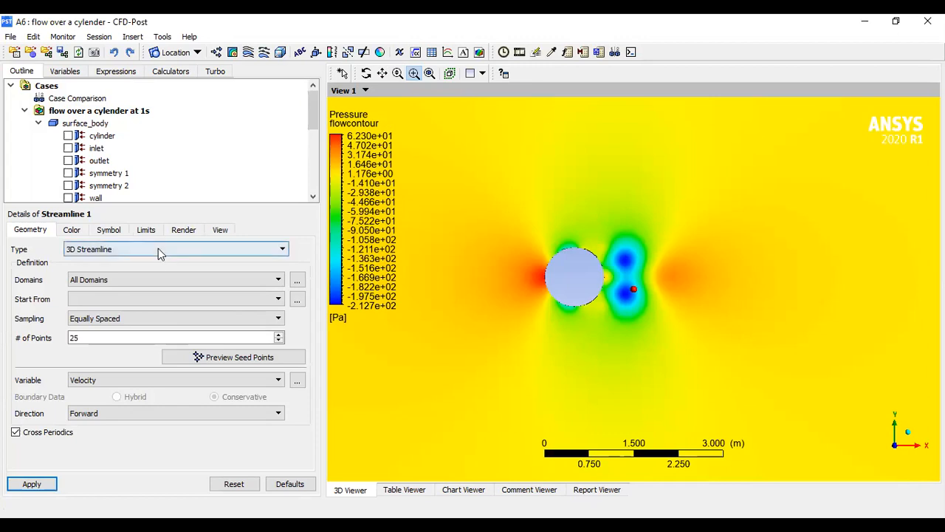
pyautogui.click(150, 299)
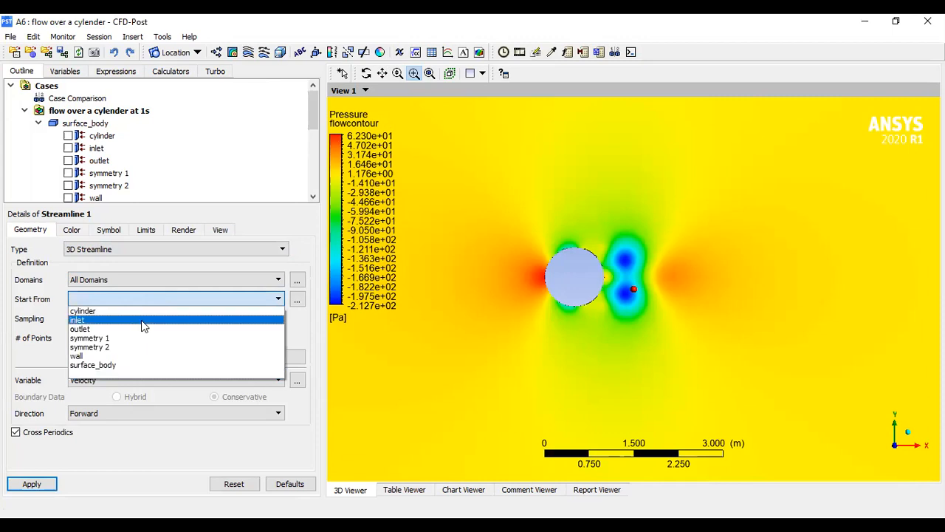
pyautogui.click(144, 320)
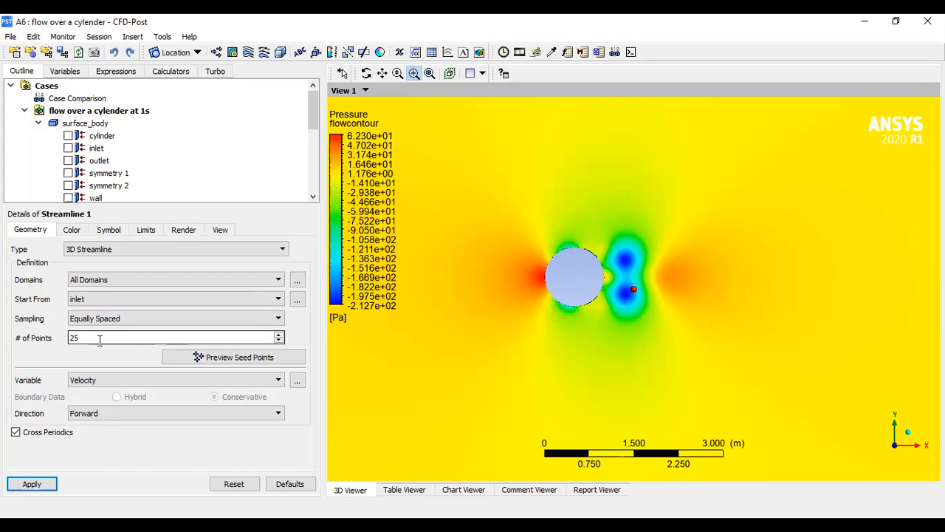
pyautogui.click(103, 381)
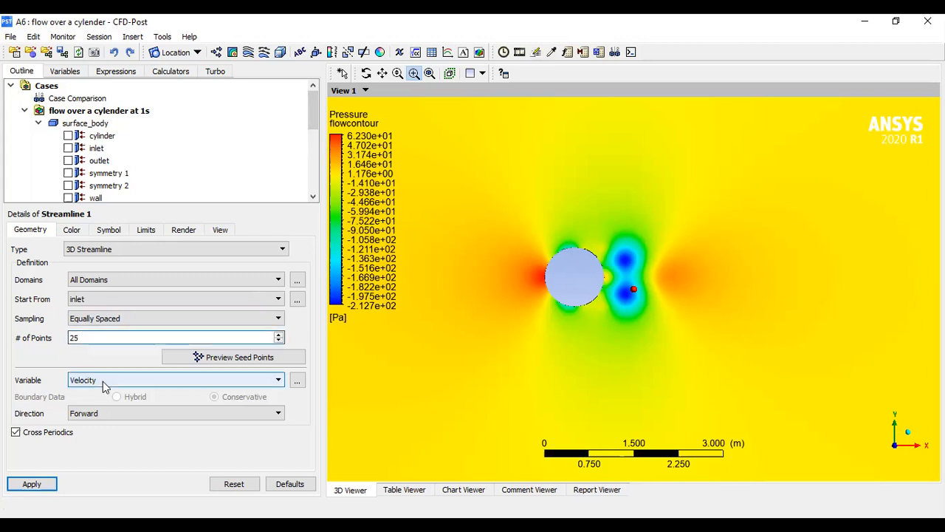
pyautogui.click(34, 485)
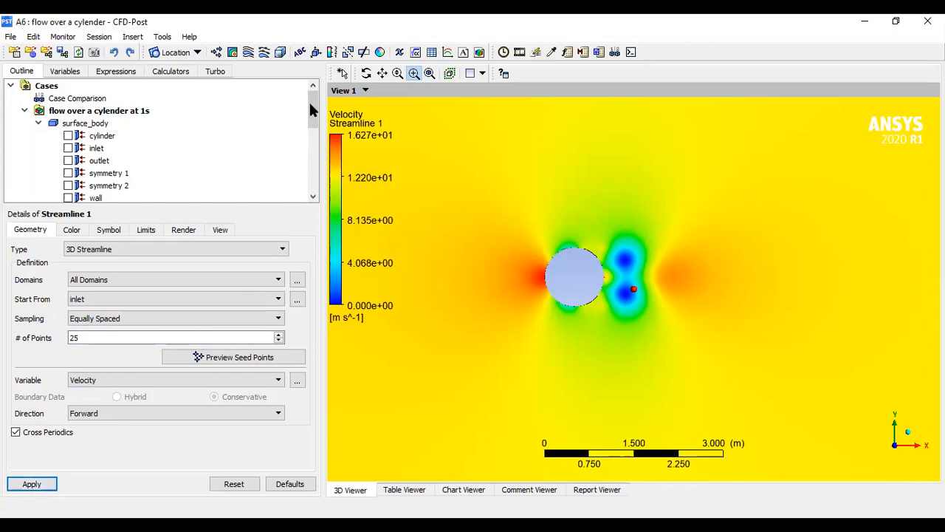
# - Hide the flowcontour plot so only the streamlines are displayed
pyautogui.moveTo(311, 109); pyautogui.dragTo(313, 144)
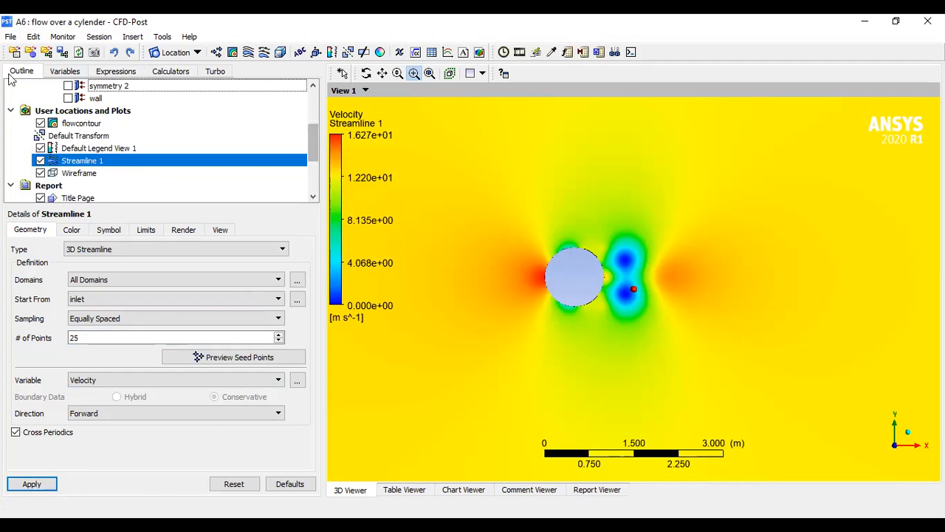
pyautogui.click(40, 124)
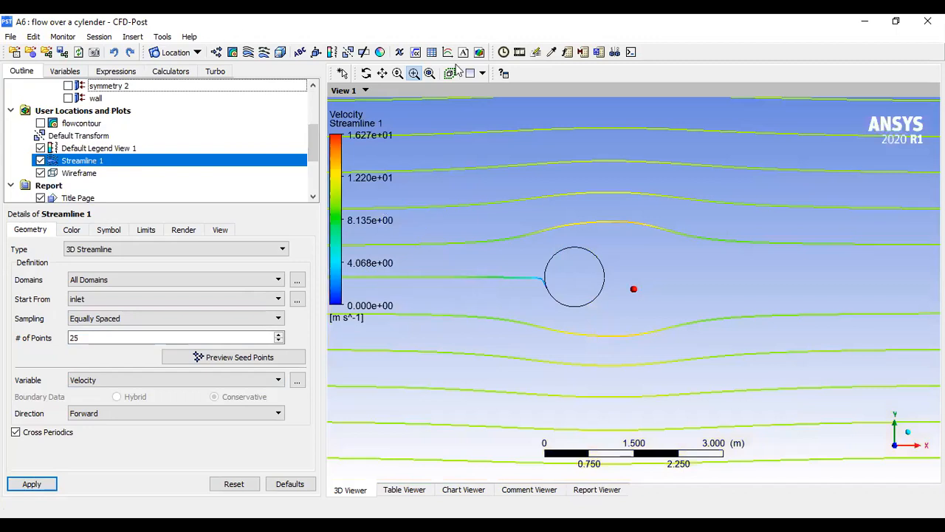
# - Set the streamline's number of seed points to 250 and apply it
pyautogui.click(430, 74)
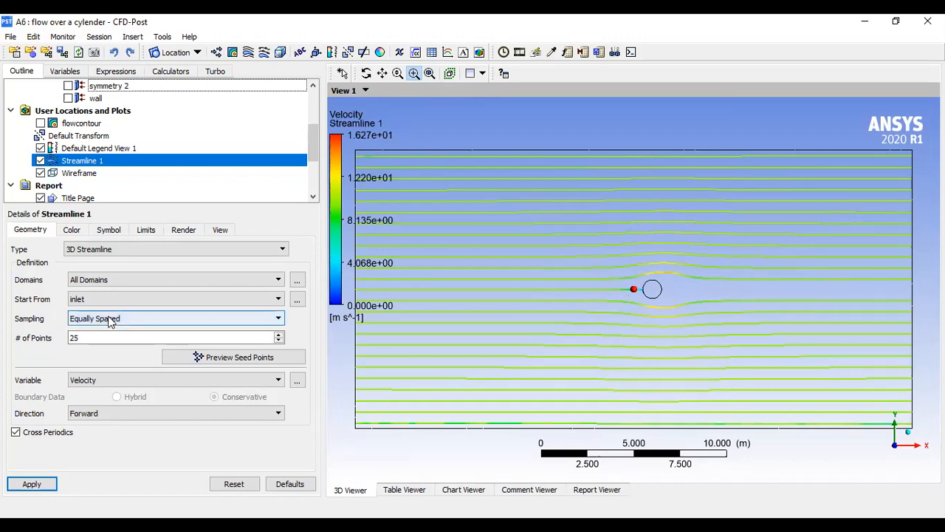
pyautogui.click(100, 337)
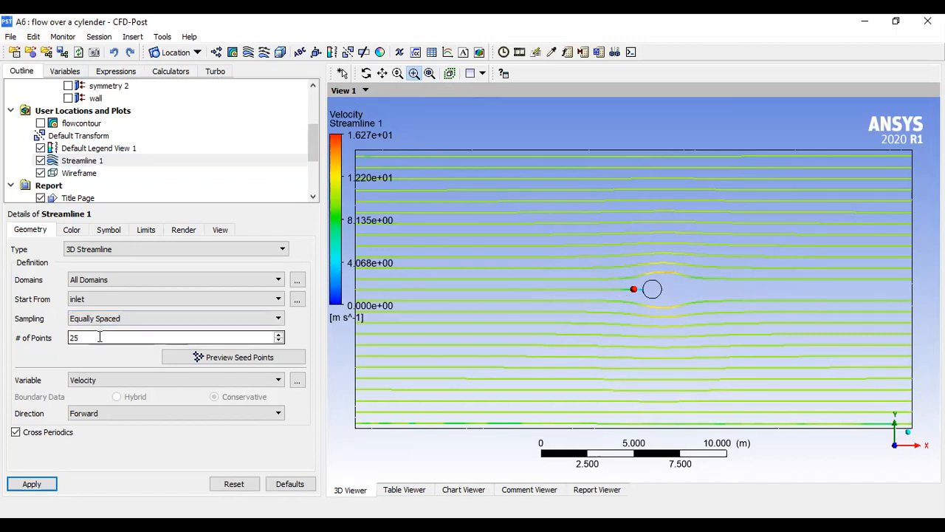
pyautogui.write('0')
pyautogui.click(36, 484)
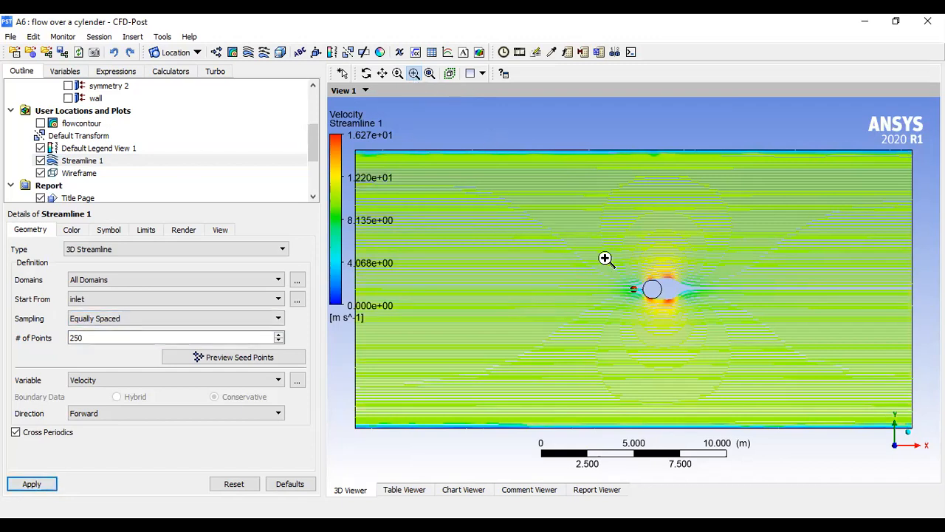
# - Insert a Velocity vector plot located on symmetry 1, hide Streamline 1, and apply it
pyautogui.moveTo(604, 258); pyautogui.dragTo(714, 355)
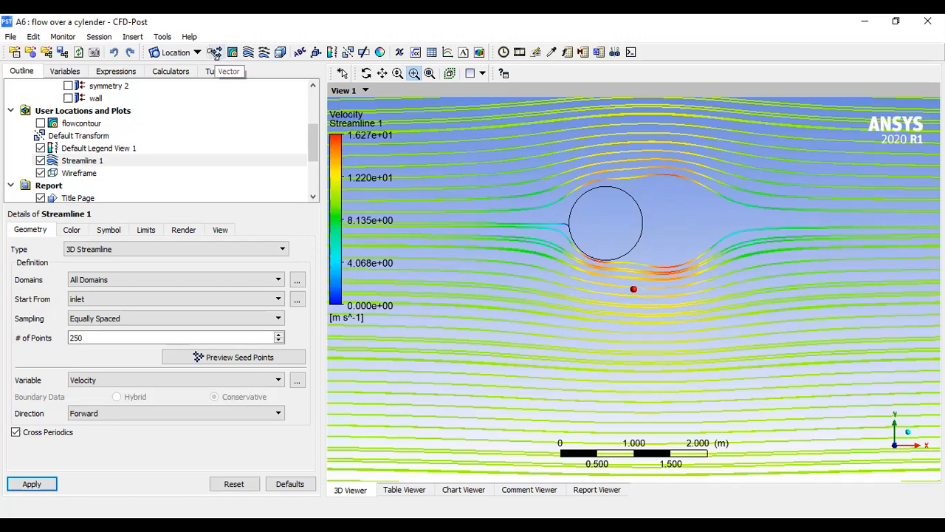
pyautogui.click(248, 112)
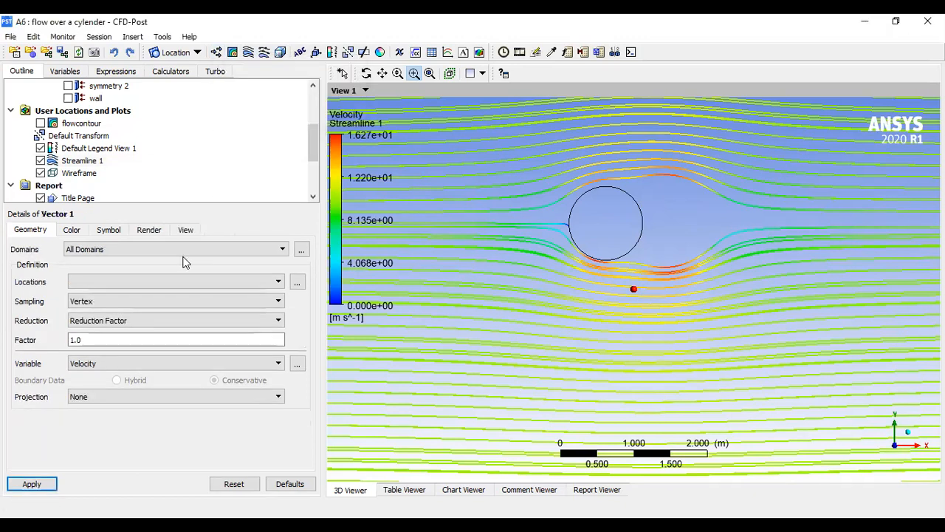
pyautogui.click(267, 282)
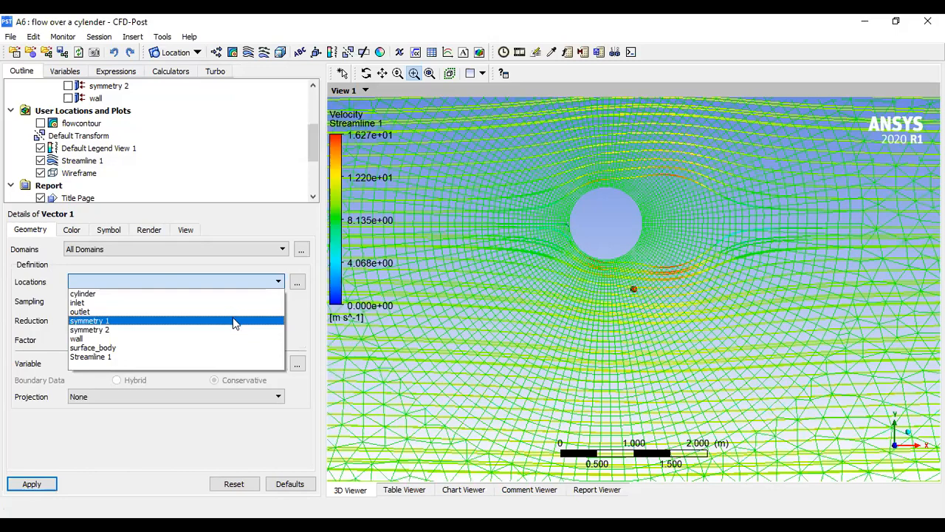
pyautogui.click(233, 321)
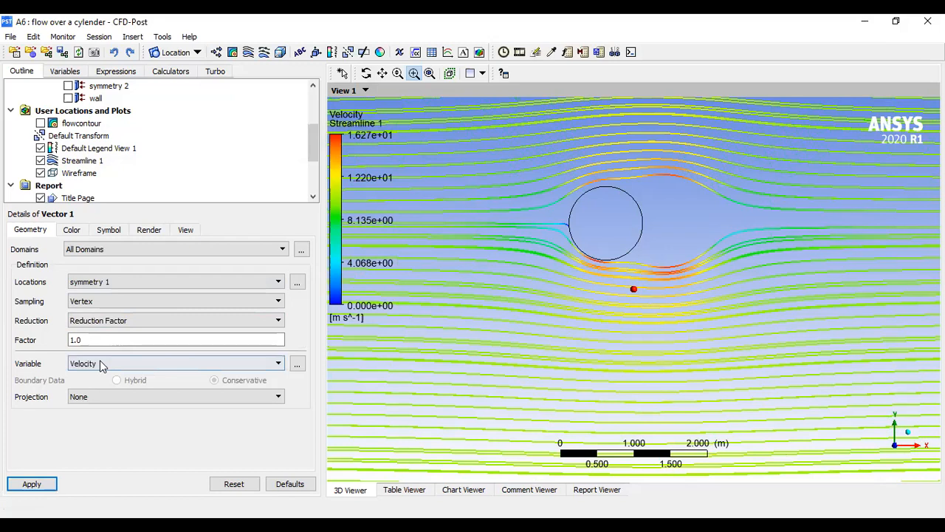
pyautogui.click(41, 161)
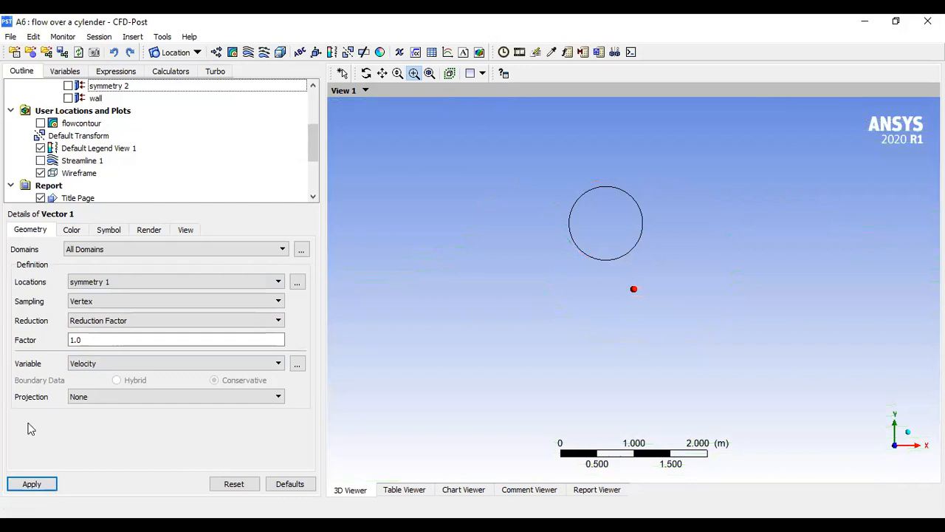
pyautogui.click(33, 483)
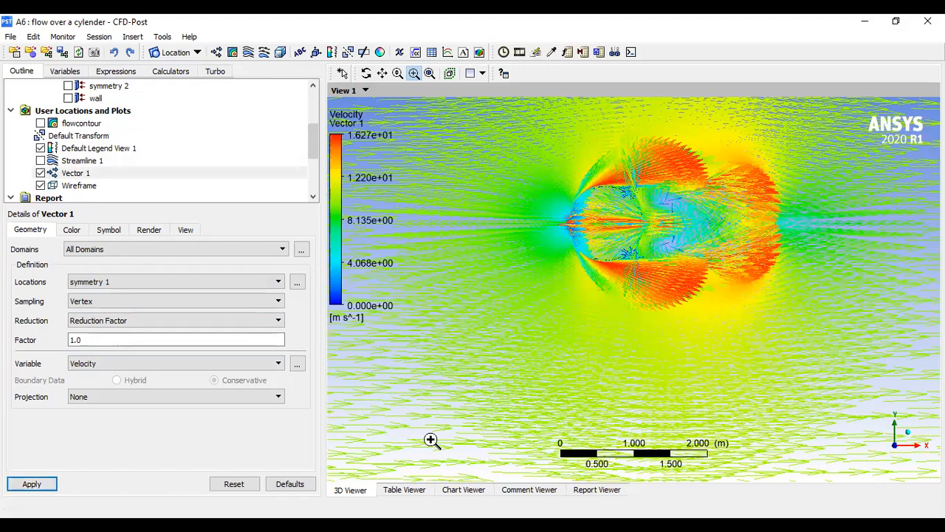
# - Change the vector symbol to Ball and apply it
pyautogui.moveTo(528, 272); pyautogui.dragTo(486, 296)
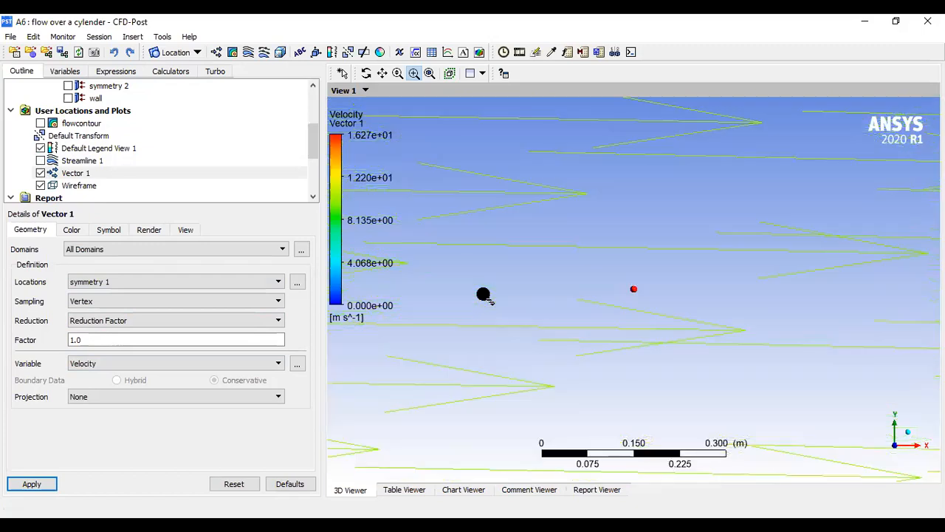
pyautogui.click(430, 73)
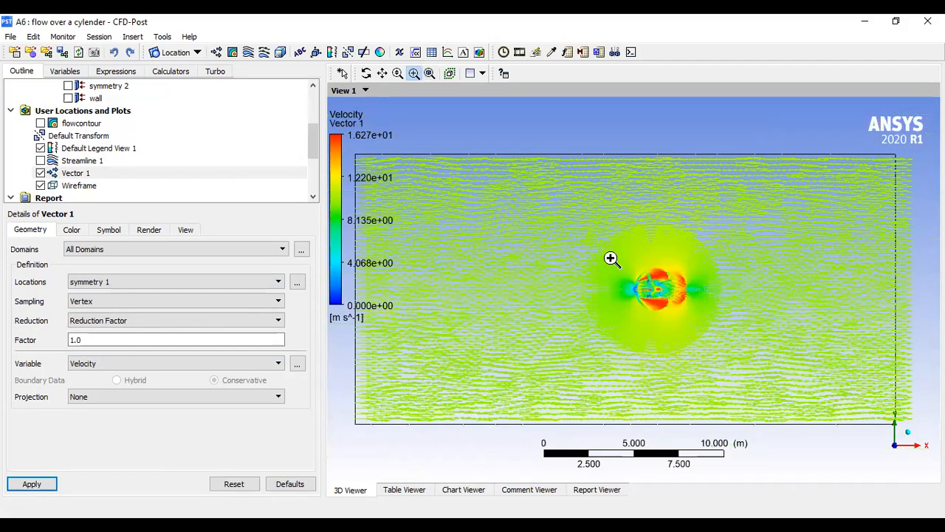
pyautogui.moveTo(612, 259); pyautogui.dragTo(703, 346)
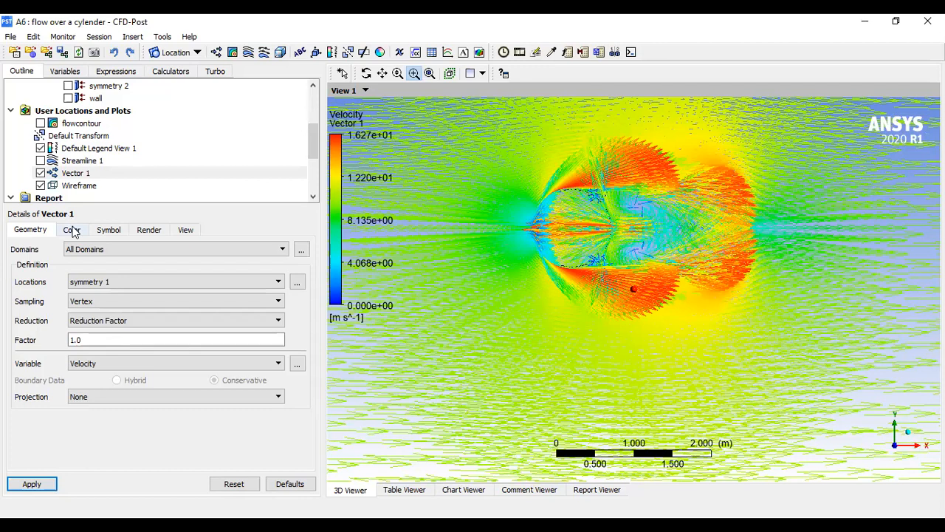
pyautogui.click(108, 232)
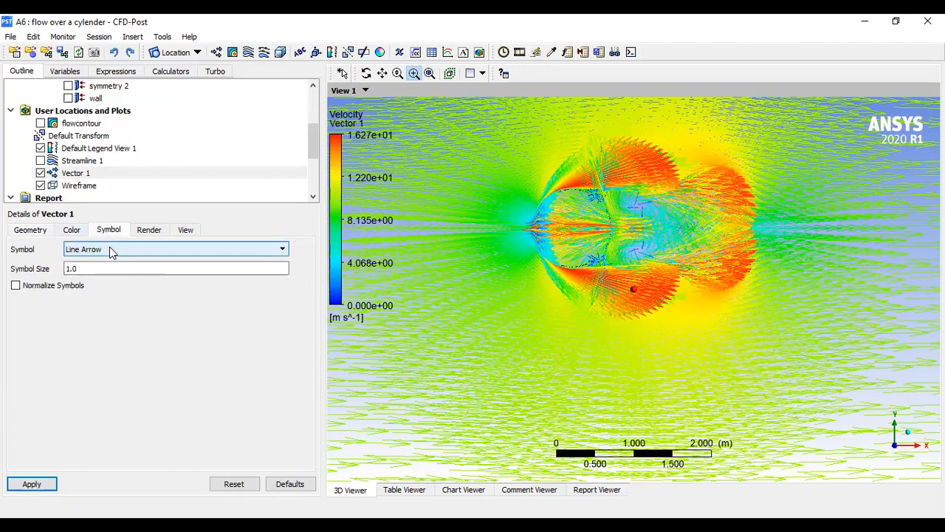
pyautogui.click(111, 251)
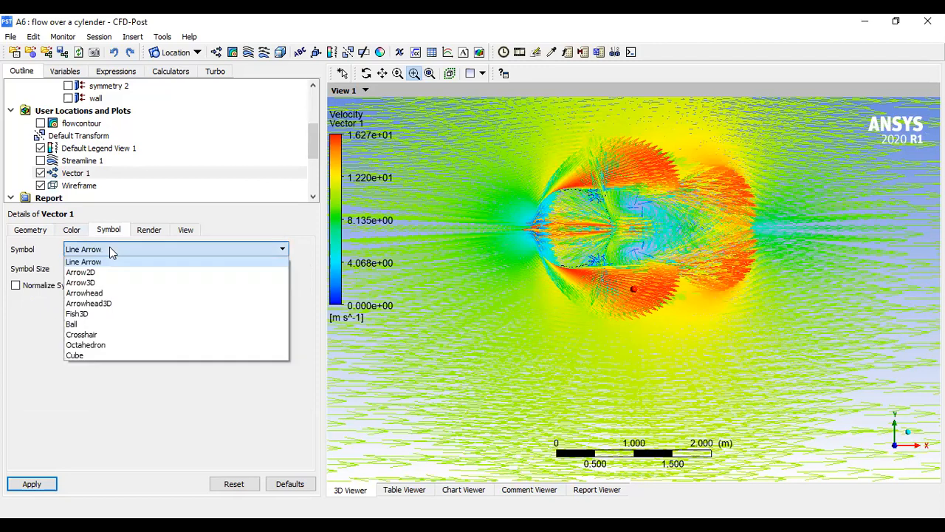
pyautogui.click(88, 324)
pyautogui.click(40, 484)
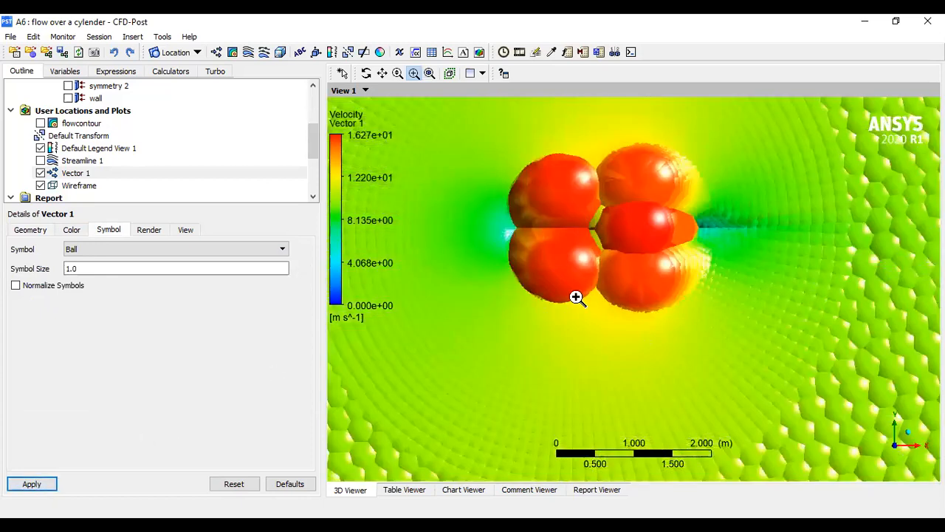
# - Change the vector symbol to Fish3D and apply it
pyautogui.click(101, 251)
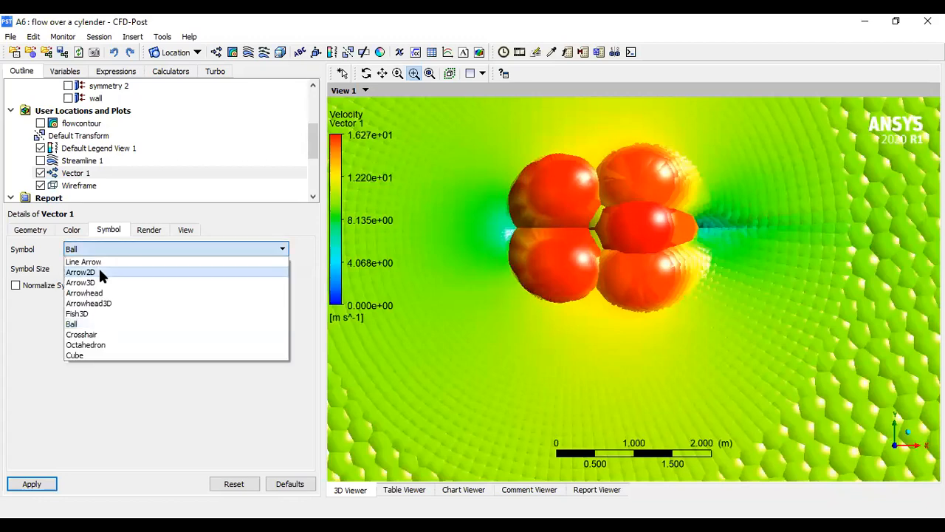
pyautogui.click(76, 316)
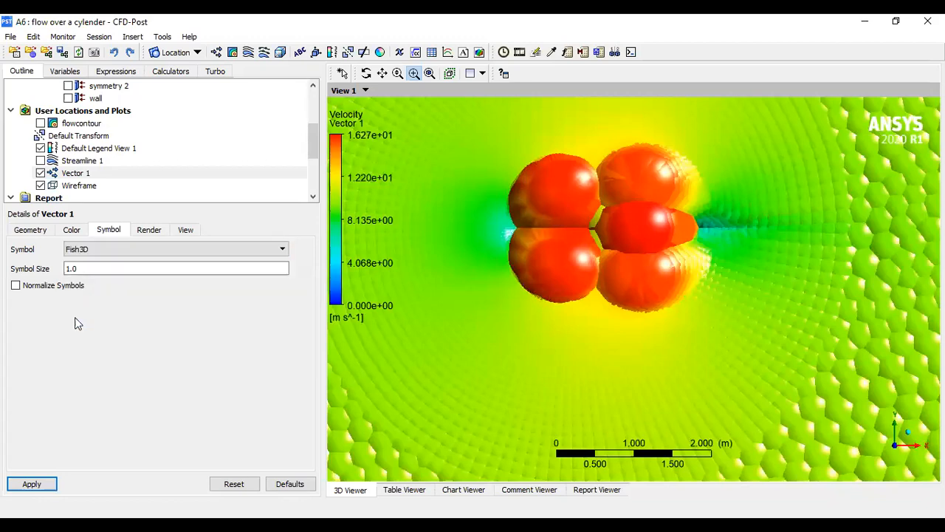
pyautogui.click(29, 483)
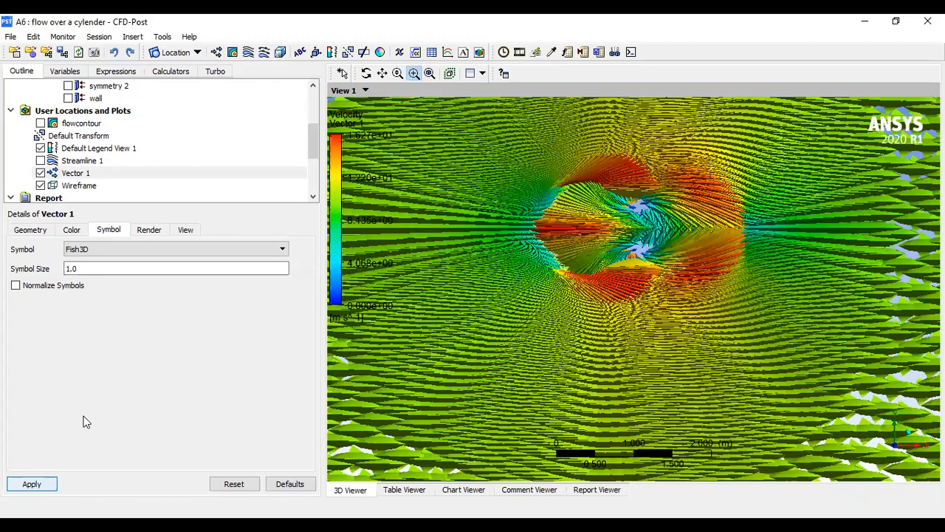
# - Change the vector symbol to Arrow2D and apply it
pyautogui.click(121, 248)
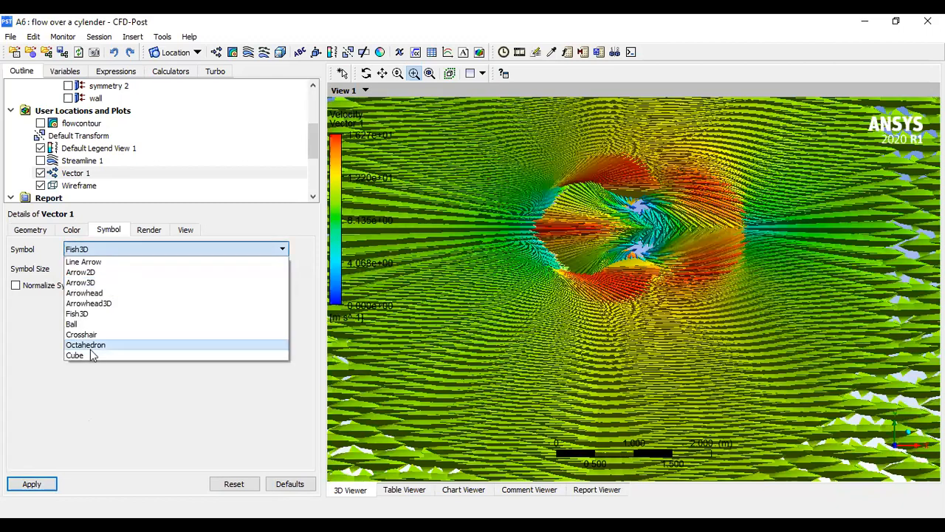
pyautogui.click(93, 272)
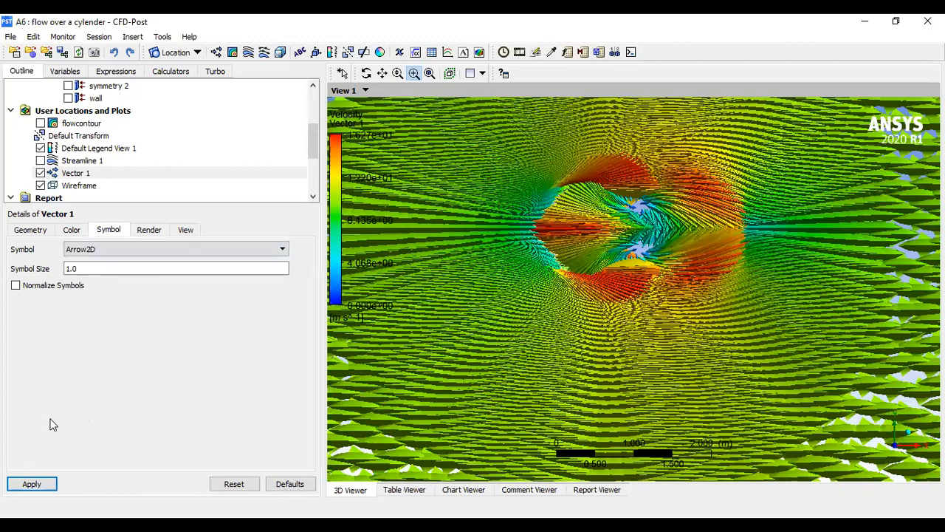
pyautogui.click(31, 487)
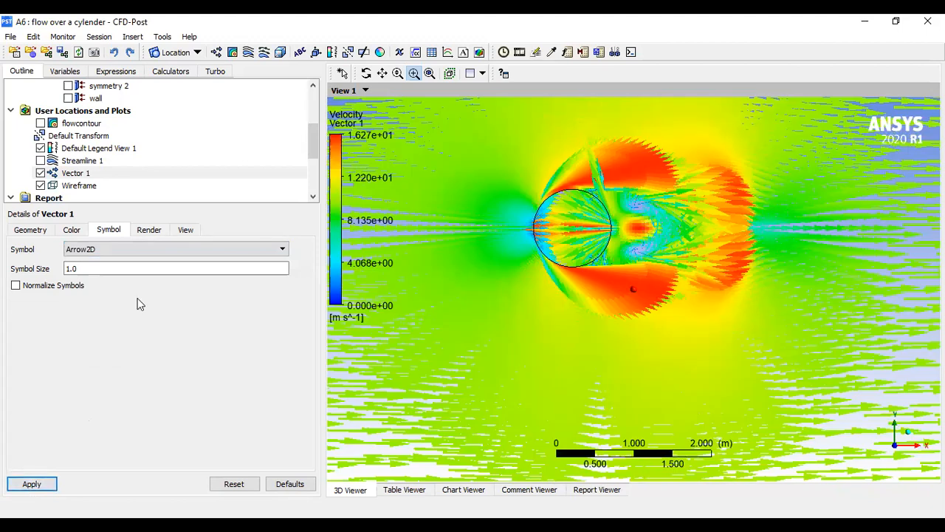
# - Change the vector symbol back to Line Arrow and apply it
pyautogui.click(94, 252)
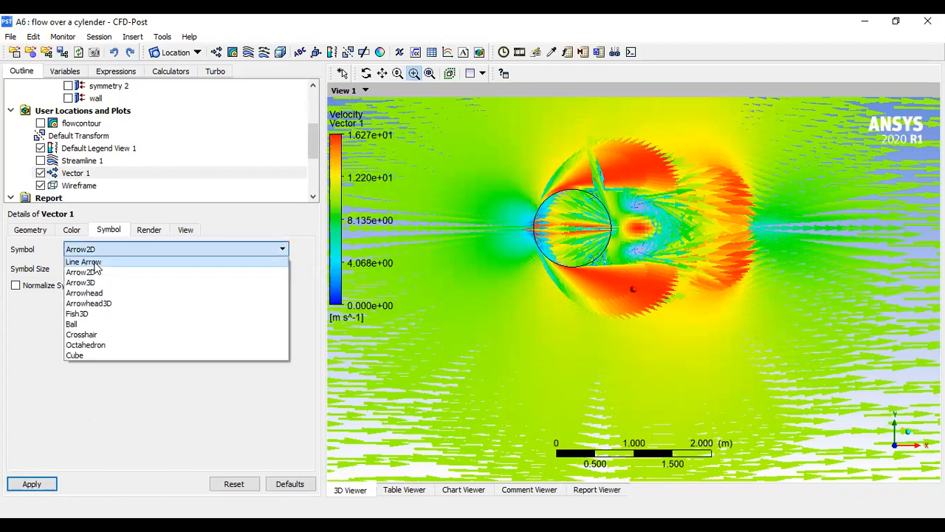
pyautogui.click(88, 262)
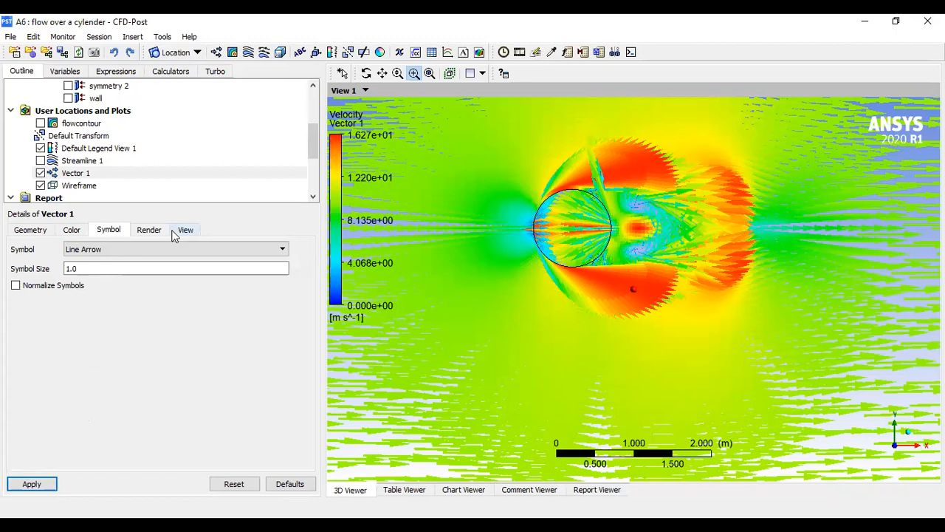
pyautogui.click(22, 487)
# - Hide the default legend and Vector 1, and show Streamline 1 again
pyautogui.click(186, 232)
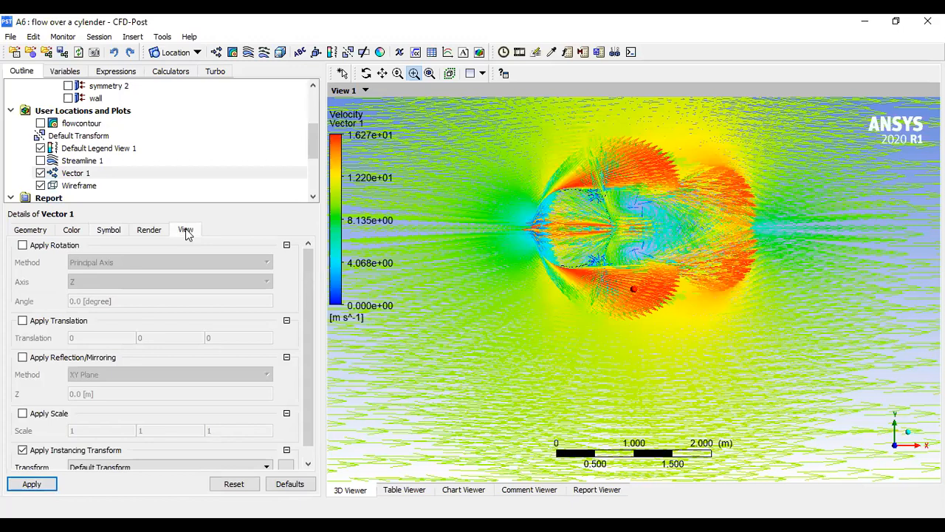
pyautogui.click(27, 230)
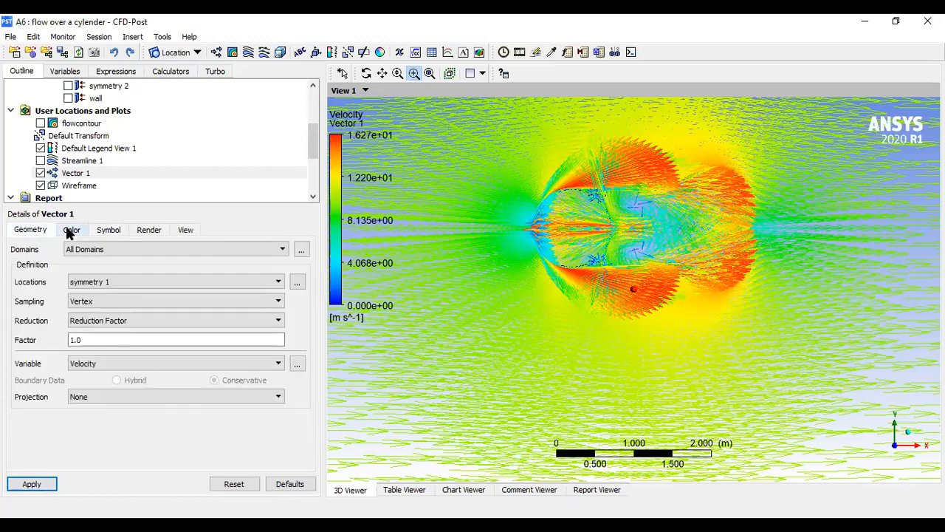
pyautogui.click(41, 148)
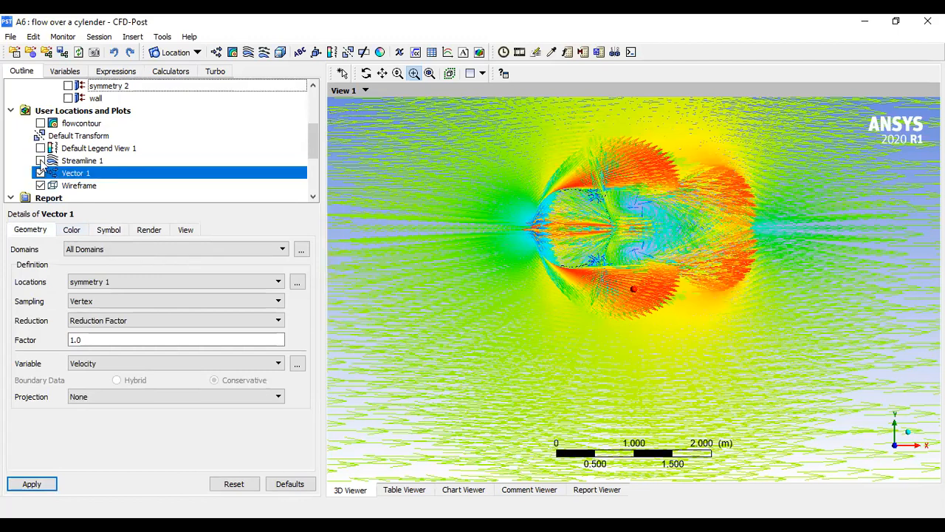
pyautogui.click(41, 160)
pyautogui.click(40, 172)
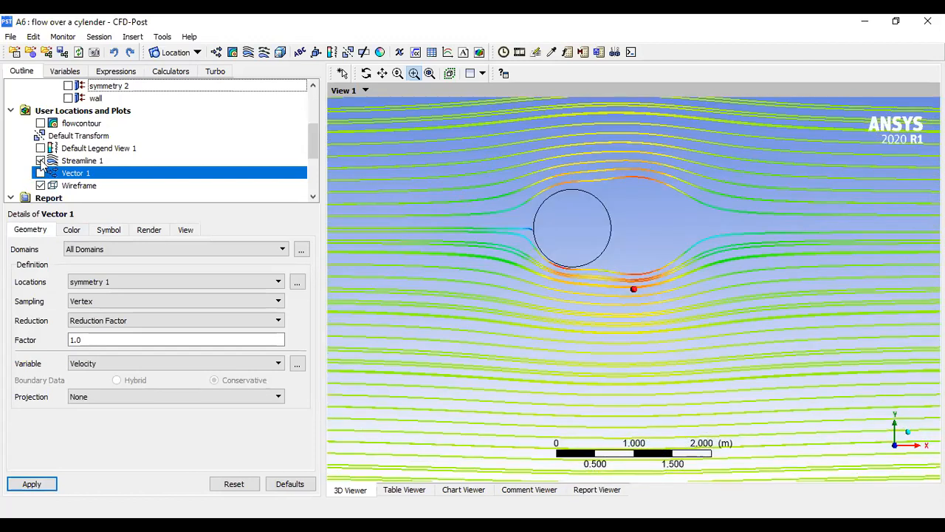
# - Hide Streamline 1 and show the flowcontour plot instead
pyautogui.click(40, 160)
pyautogui.click(41, 123)
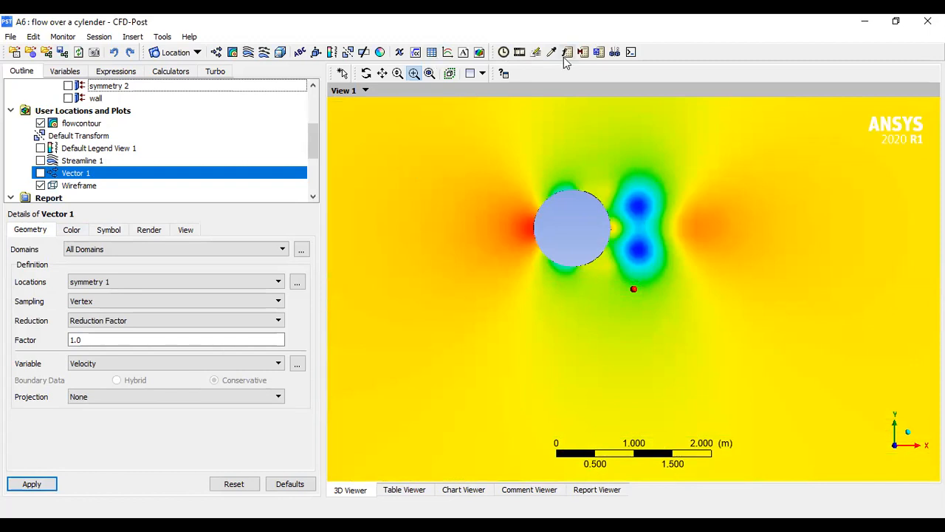
pyautogui.click(431, 75)
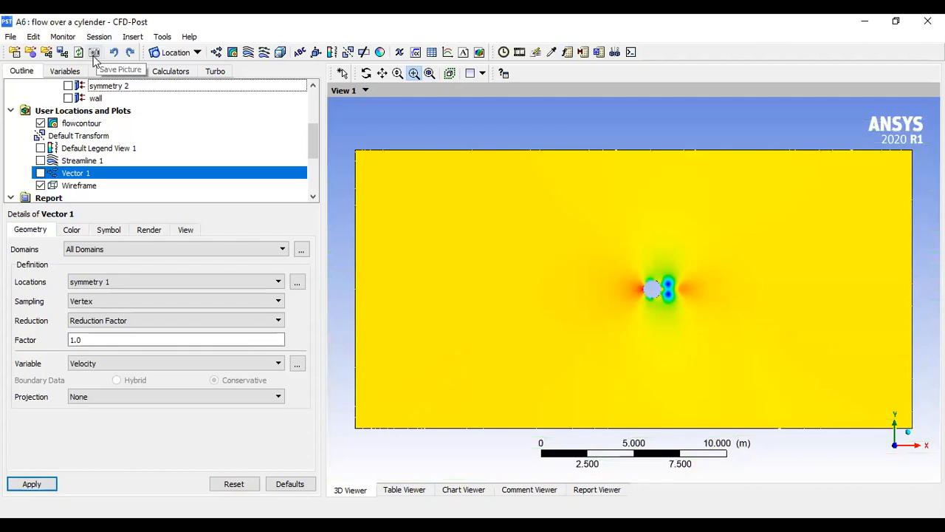
# - Start saving a picture of the view and set its file to flow over a cylender.jpg in Documents, JPEG format
pyautogui.click(94, 56)
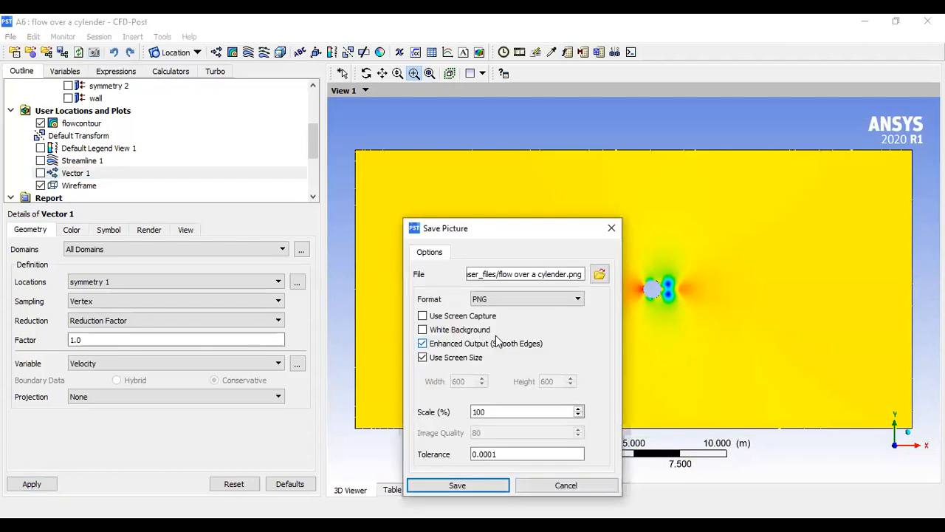
pyautogui.click(599, 275)
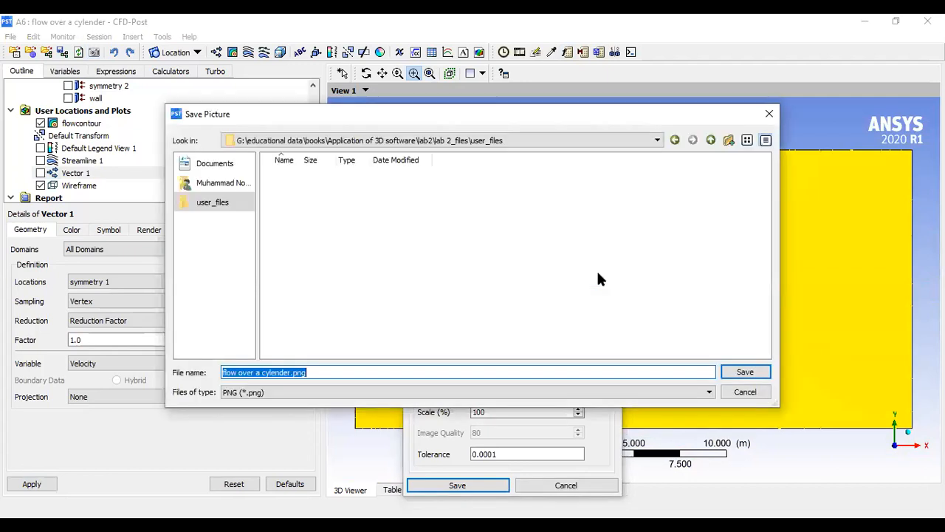
pyautogui.click(211, 164)
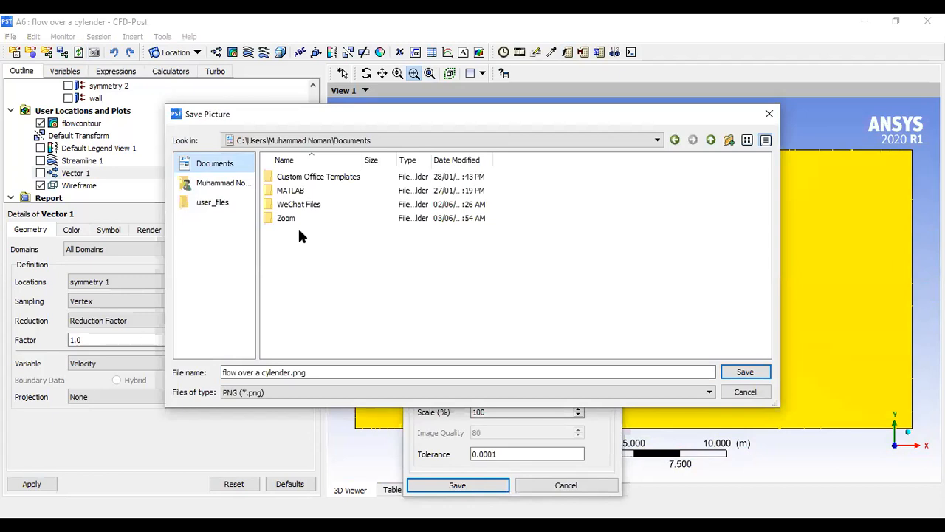
pyautogui.click(270, 393)
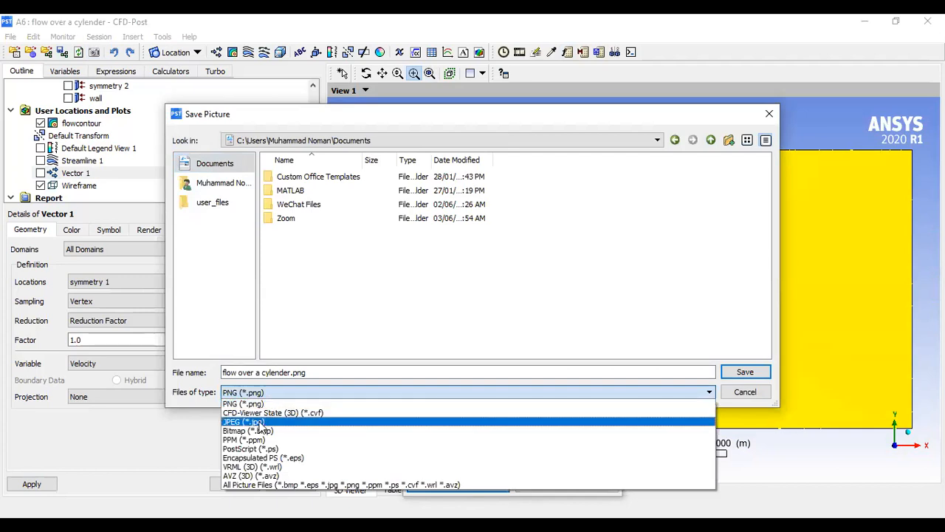
pyautogui.click(251, 421)
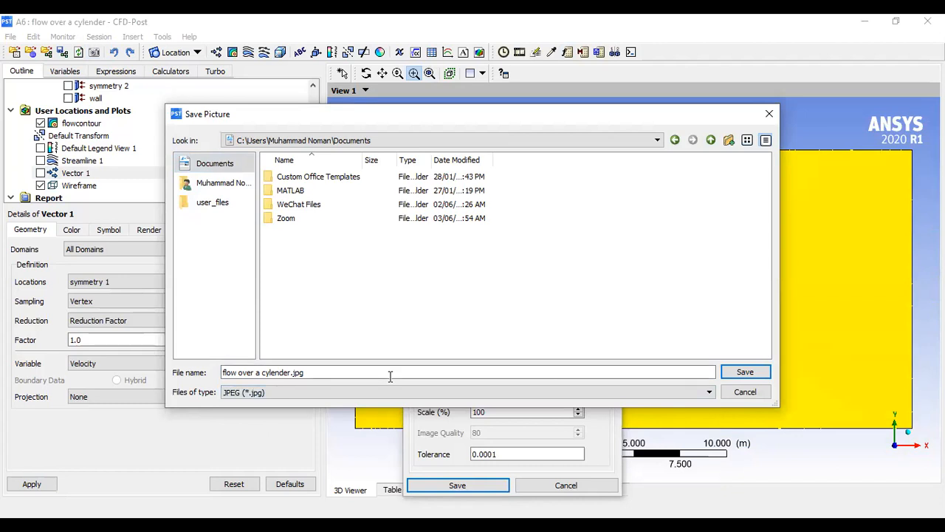
pyautogui.click(746, 371)
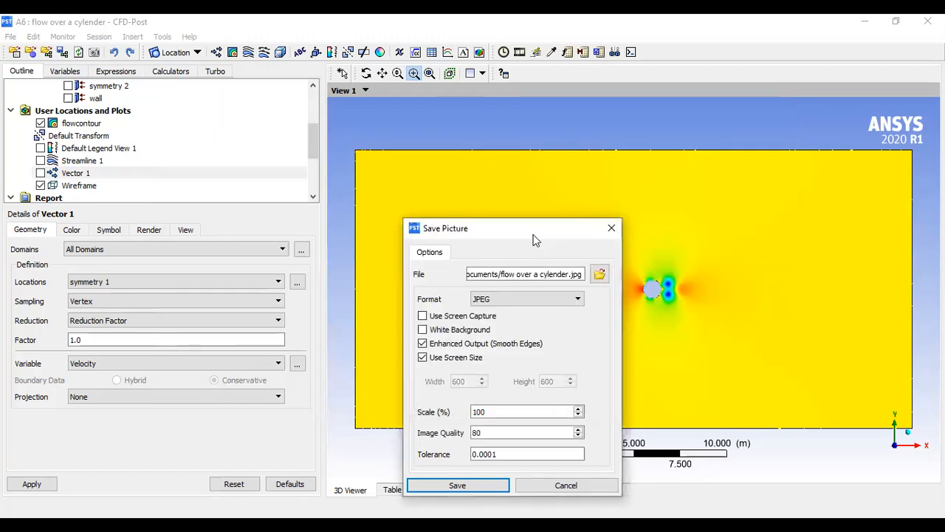
# - Raise the picture's image quality to 100, leaving screen capture off
pyautogui.moveTo(535, 240); pyautogui.dragTo(539, 184)
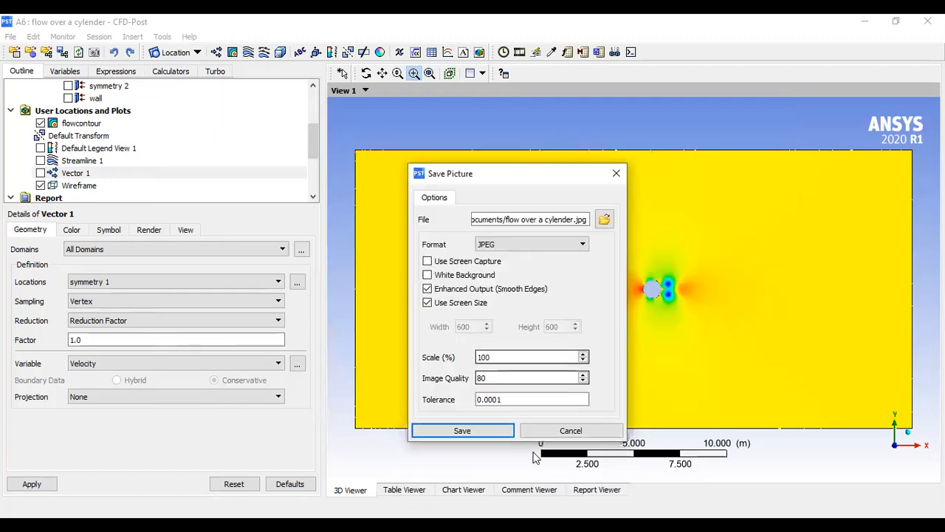
pyautogui.click(583, 375)
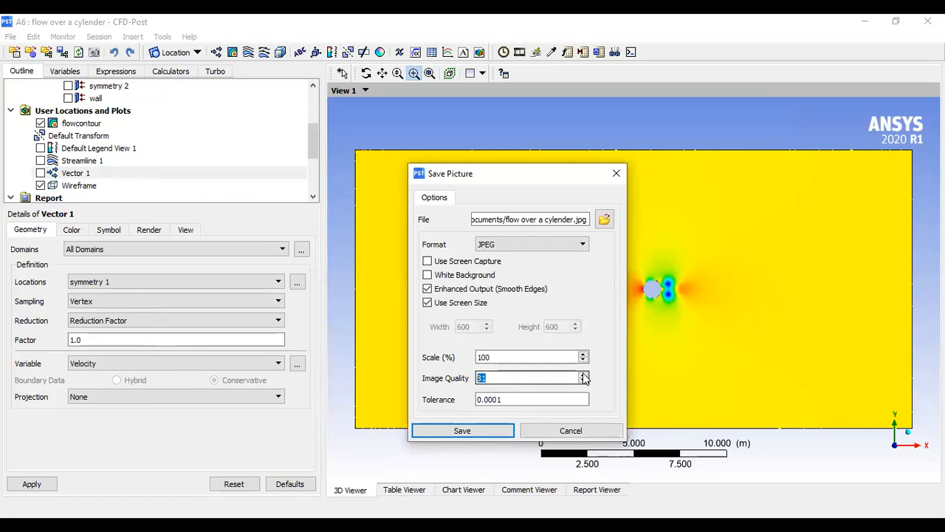
pyautogui.moveTo(583, 375); pyautogui.dragTo(584, 375)
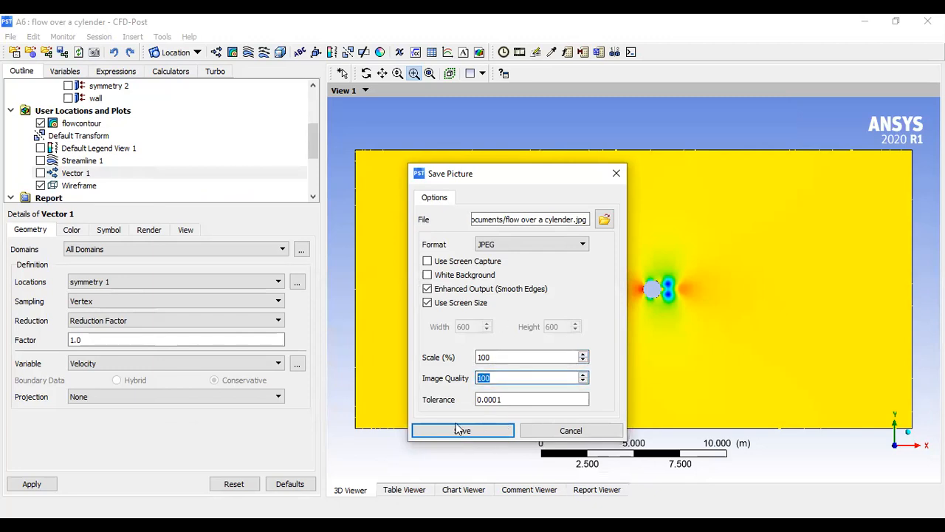
pyautogui.click(428, 261)
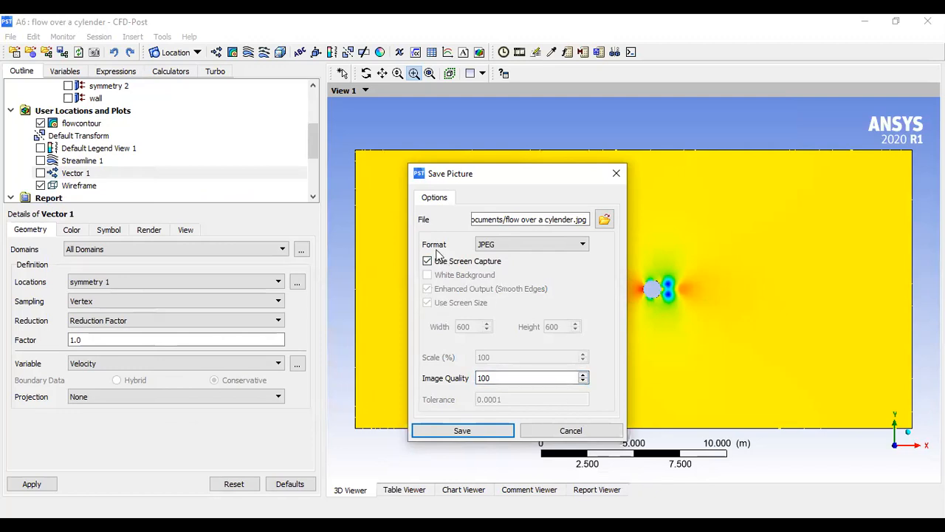
pyautogui.click(428, 261)
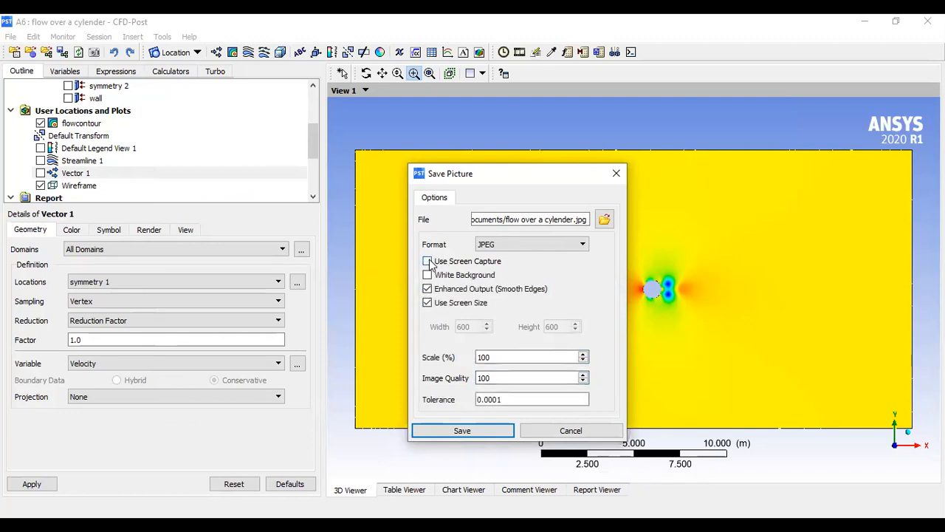
# - Turn off screen-size output, set the picture width to 1200, and save the picture
pyautogui.click(428, 302)
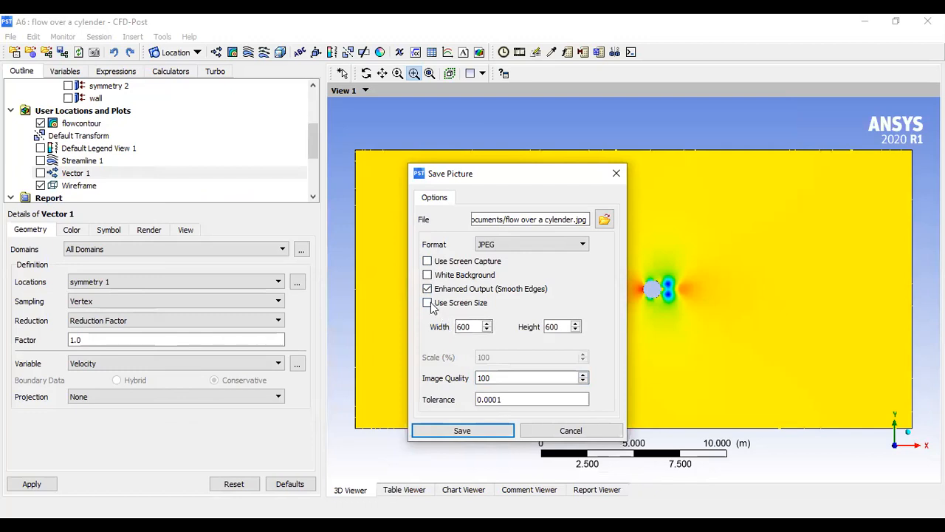
pyautogui.click(429, 303)
pyautogui.click(428, 303)
pyautogui.moveTo(470, 327); pyautogui.dragTo(459, 326)
pyautogui.write('1200')
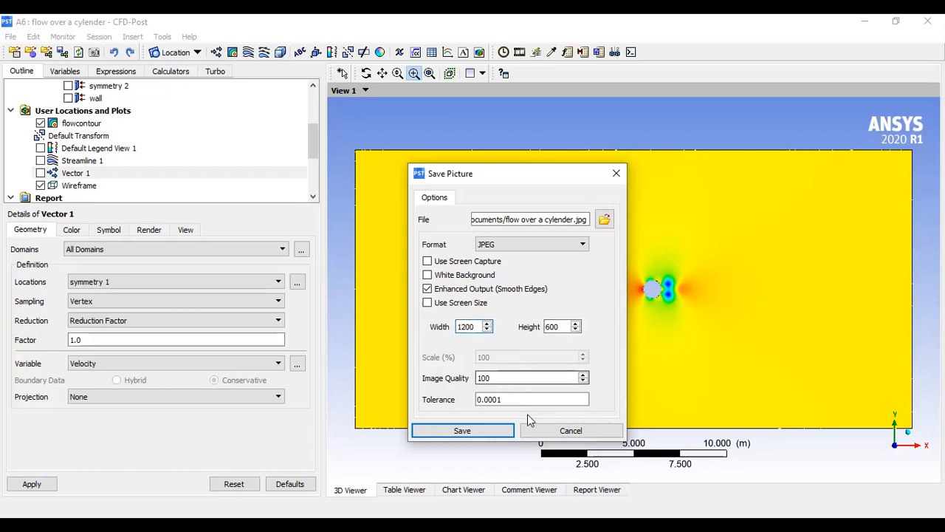
pyautogui.click(452, 434)
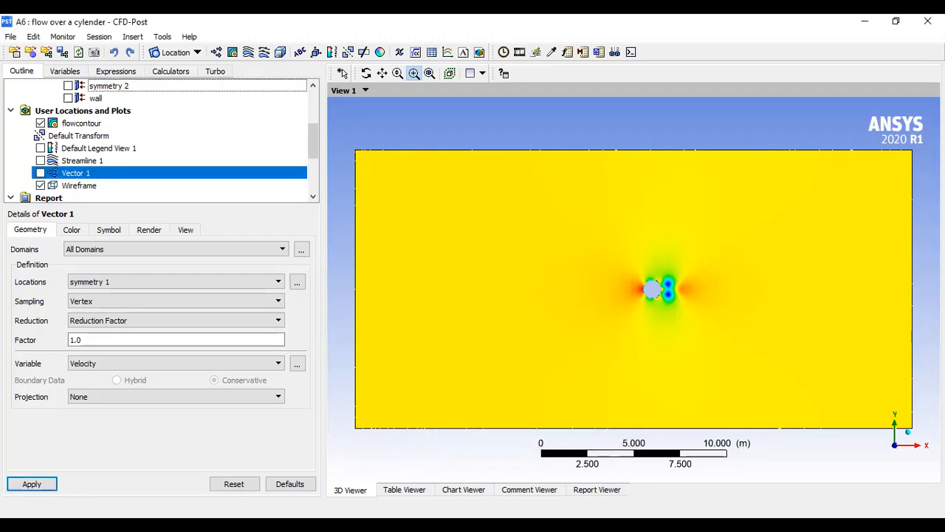
# - Open the saved flow over a cylender.jpg from Documents to review it, then return to CFD-Post
pyautogui.click(343, 524)
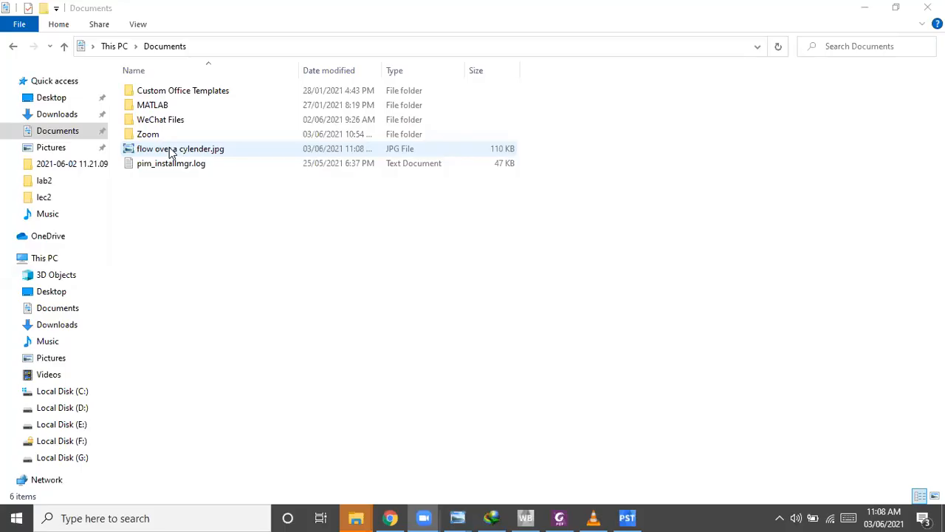
pyautogui.doubleClick(169, 149)
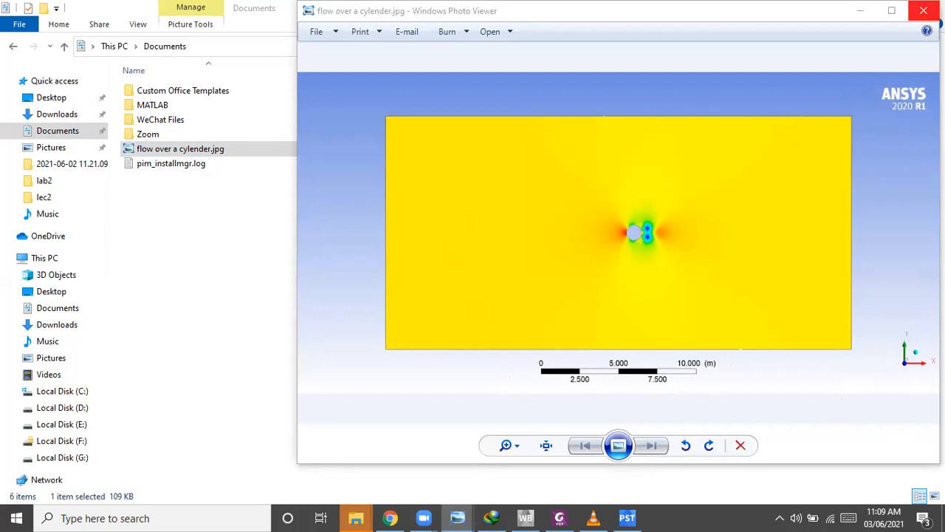
pyautogui.click(923, 10)
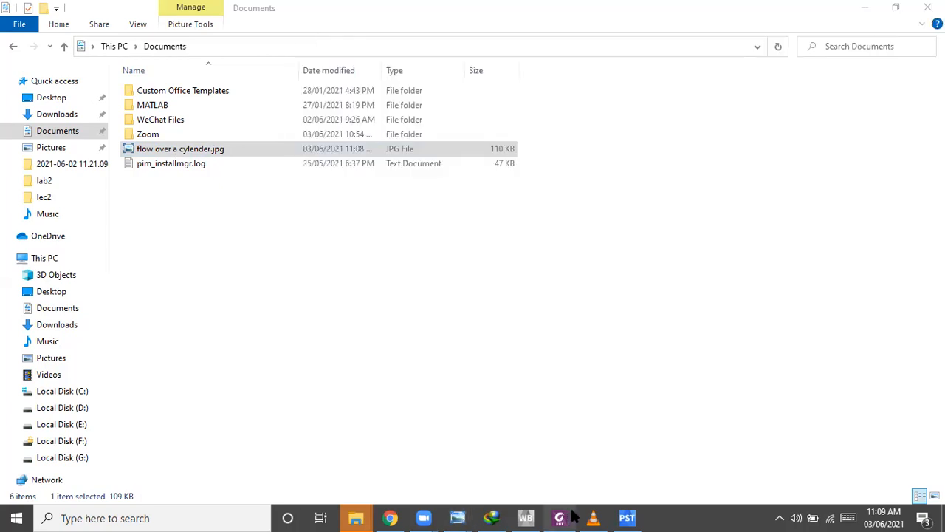
pyautogui.moveTo(627, 516)
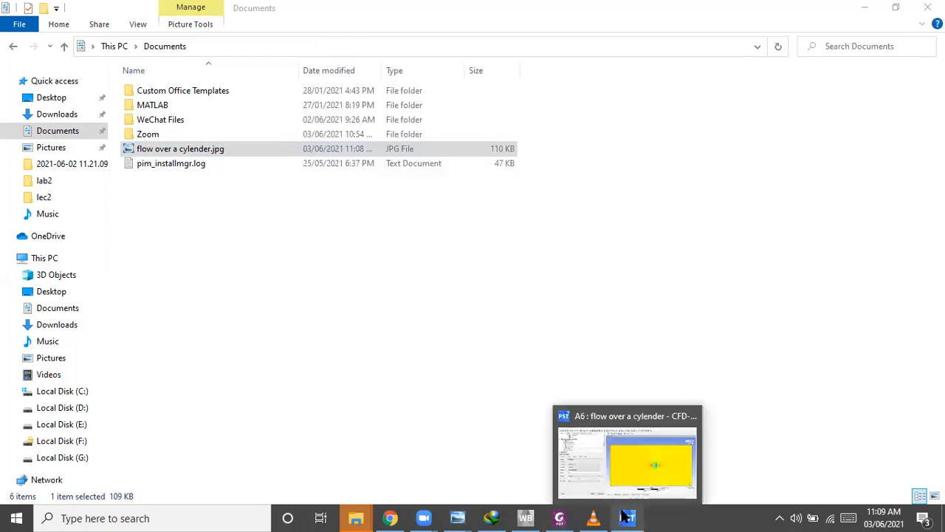
pyautogui.click(625, 465)
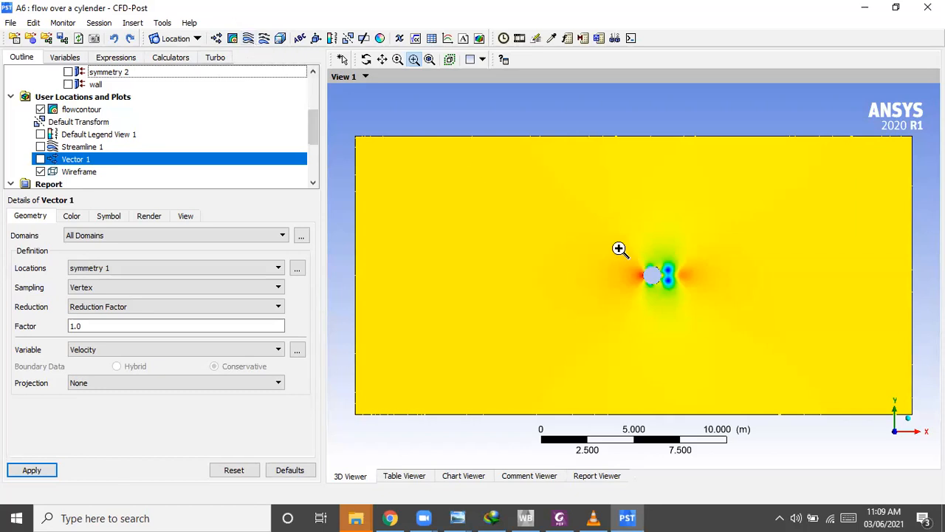
# - Close CFD-Post to return to the Workbench project
pyautogui.click(626, 252)
pyautogui.moveTo(626, 252); pyautogui.dragTo(706, 324)
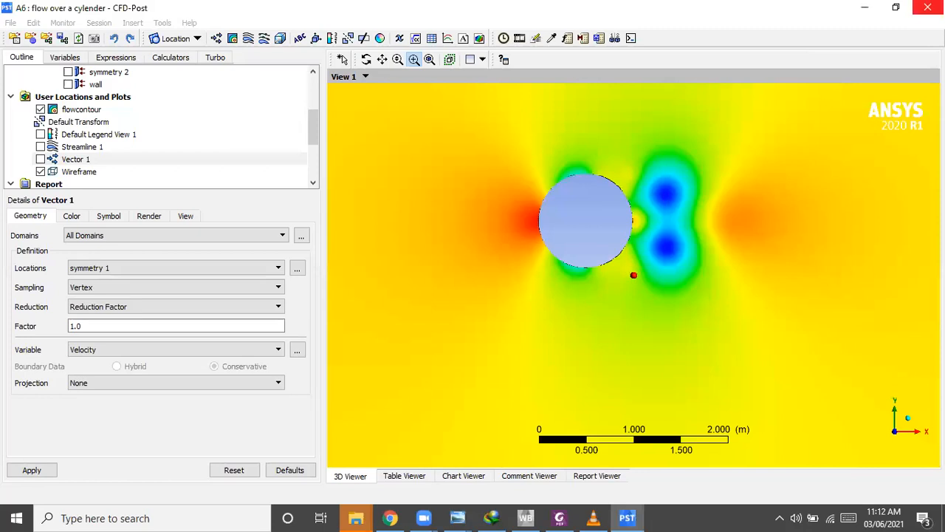
pyautogui.click(927, 8)
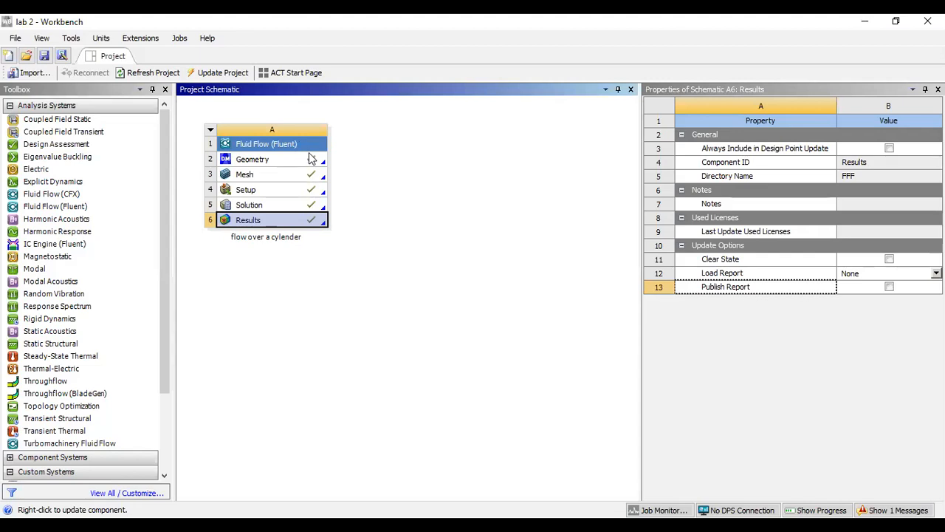
# - Rename the analysis system as flow over a cylinder
pyautogui.doubleClick(283, 235)
pyautogui.click(285, 236)
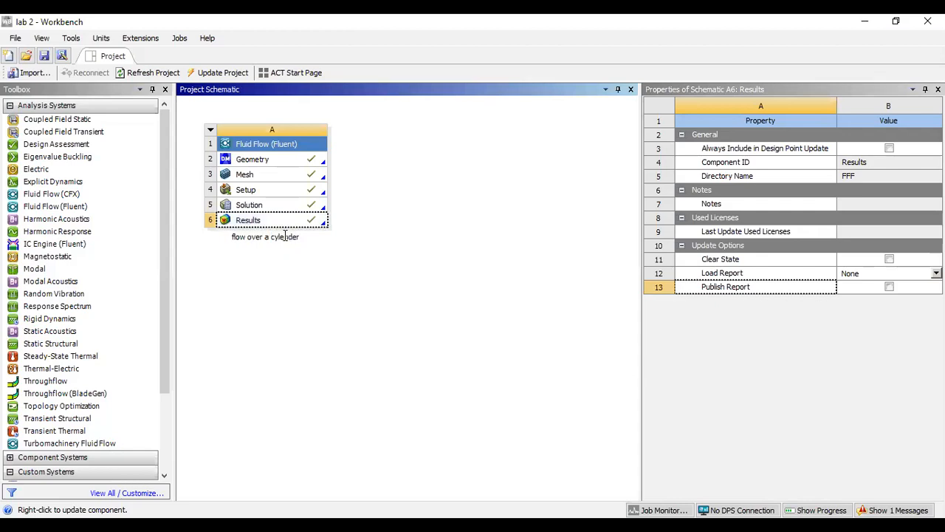
pyautogui.press('Return')
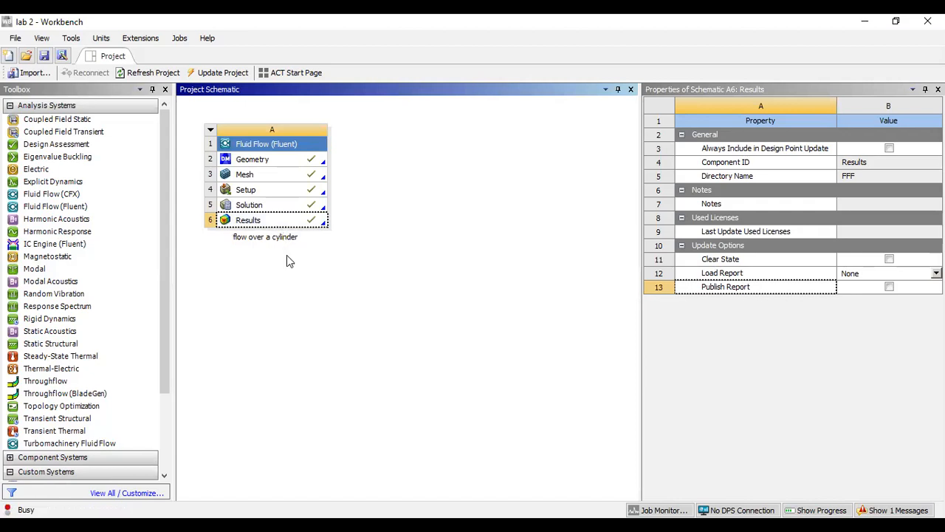
pyautogui.click(288, 260)
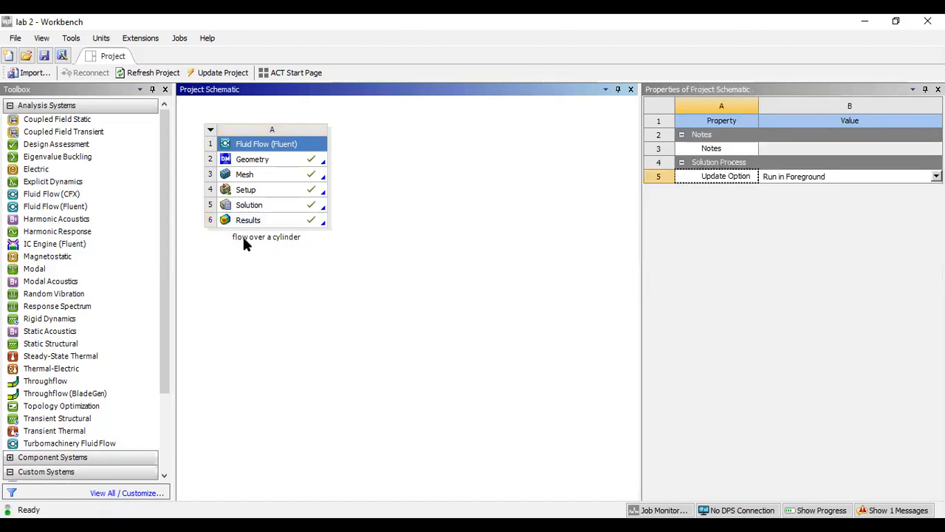
# - Start saving the project under a new name and create a new folder named lab2 in Documents
pyautogui.click(15, 38)
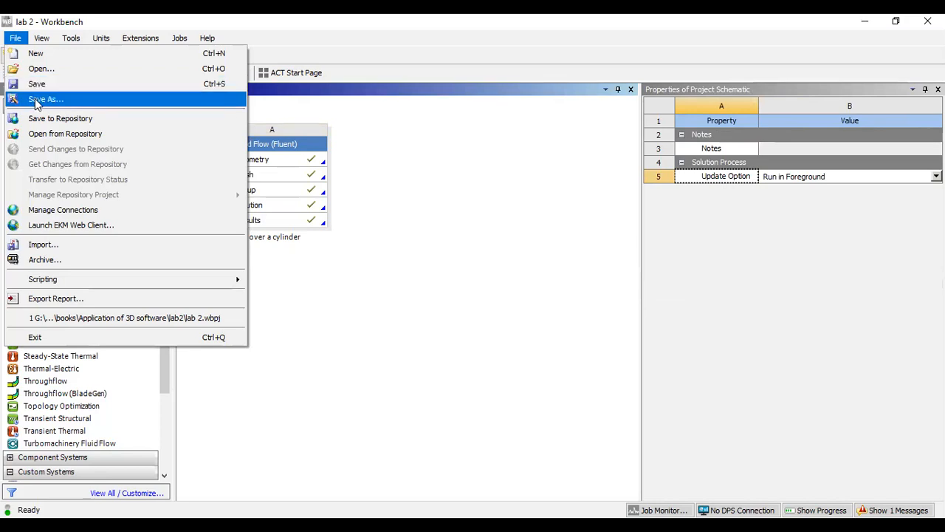
pyautogui.click(37, 99)
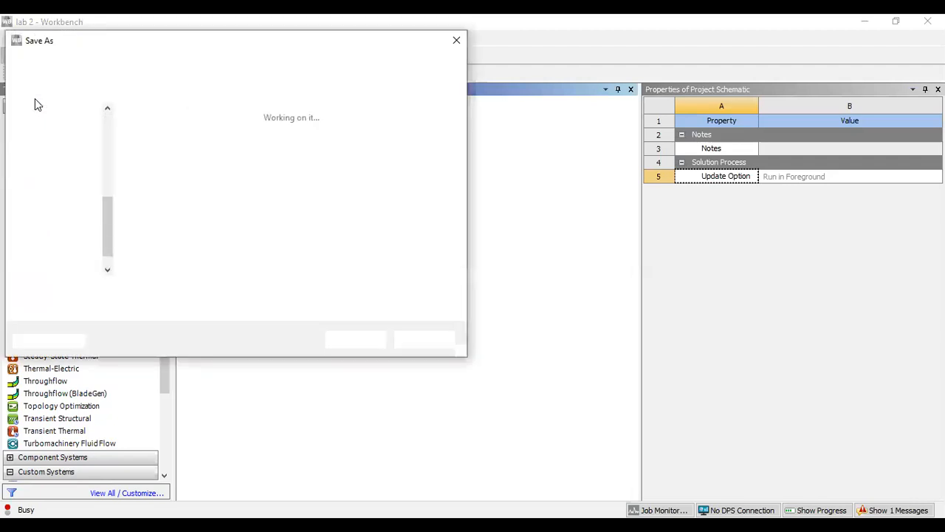
pyautogui.click(108, 163)
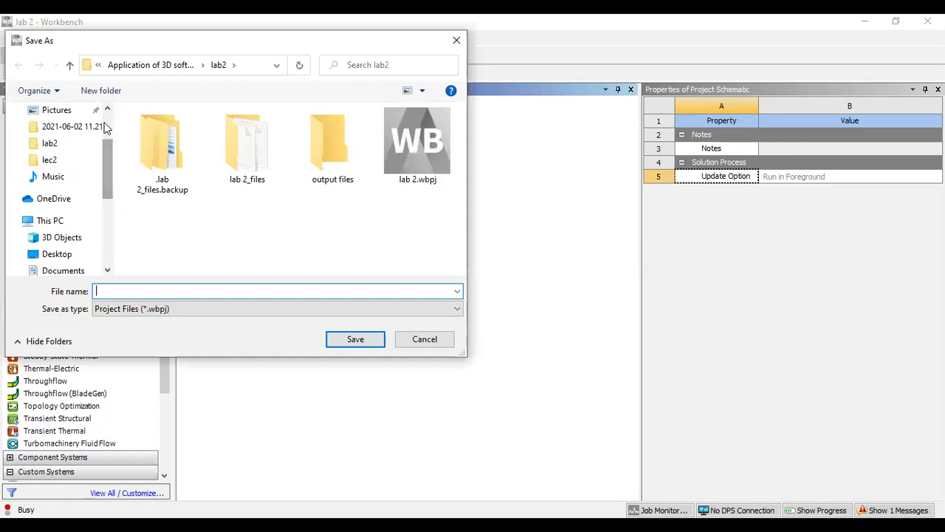
pyautogui.click(104, 122)
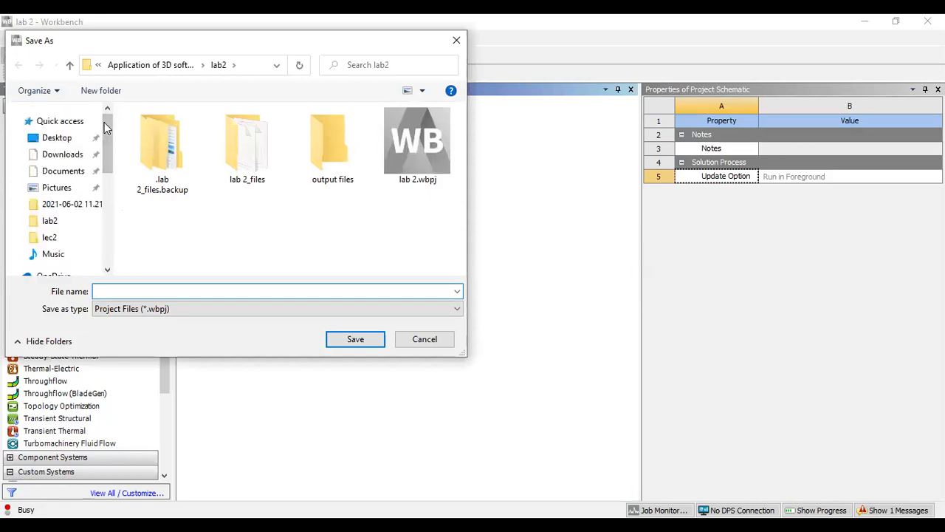
pyautogui.click(63, 171)
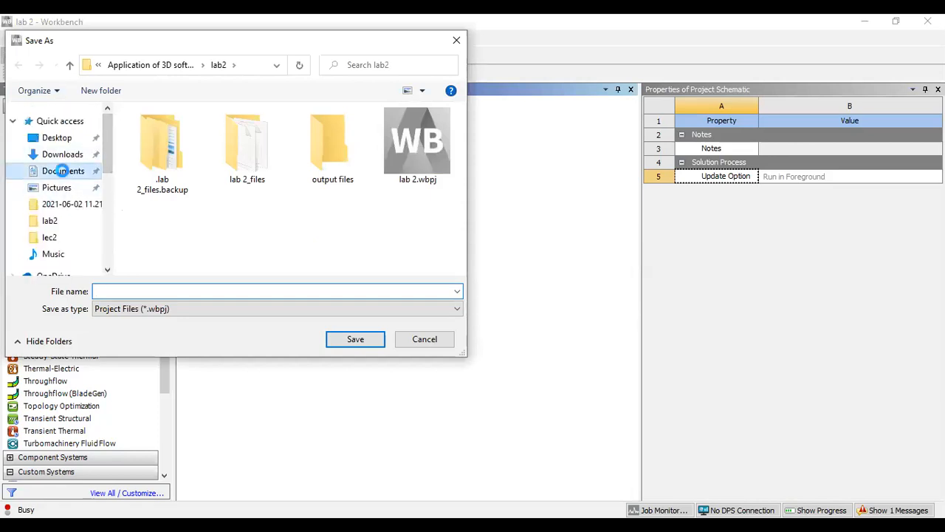
pyautogui.rightClick(162, 221)
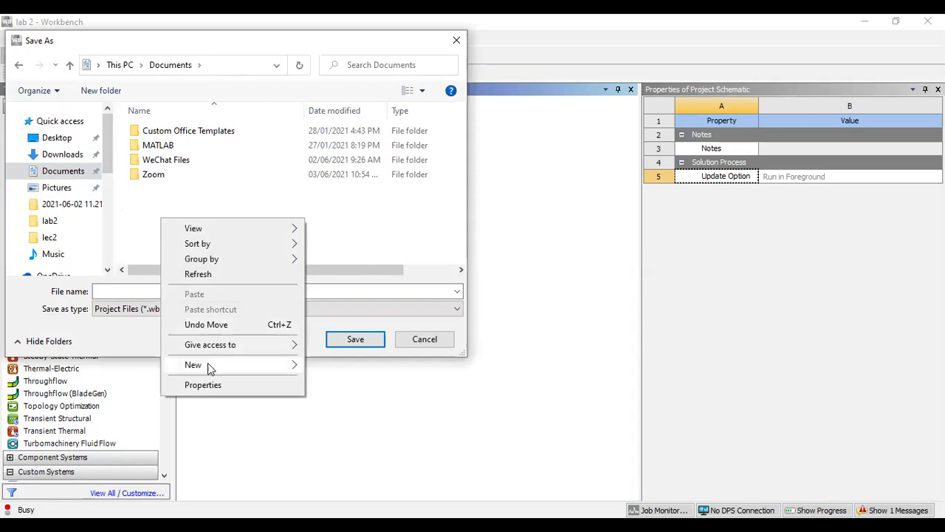
pyautogui.moveTo(256, 366)
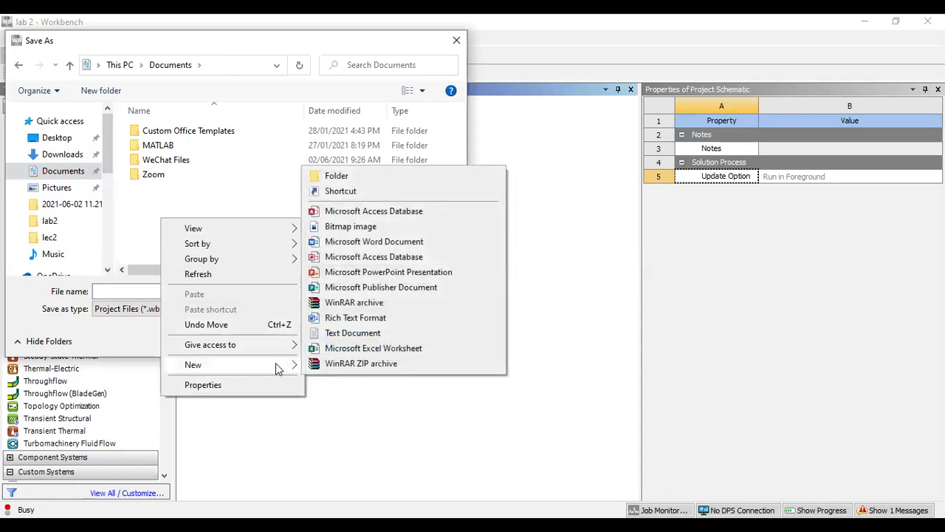
pyautogui.click(347, 176)
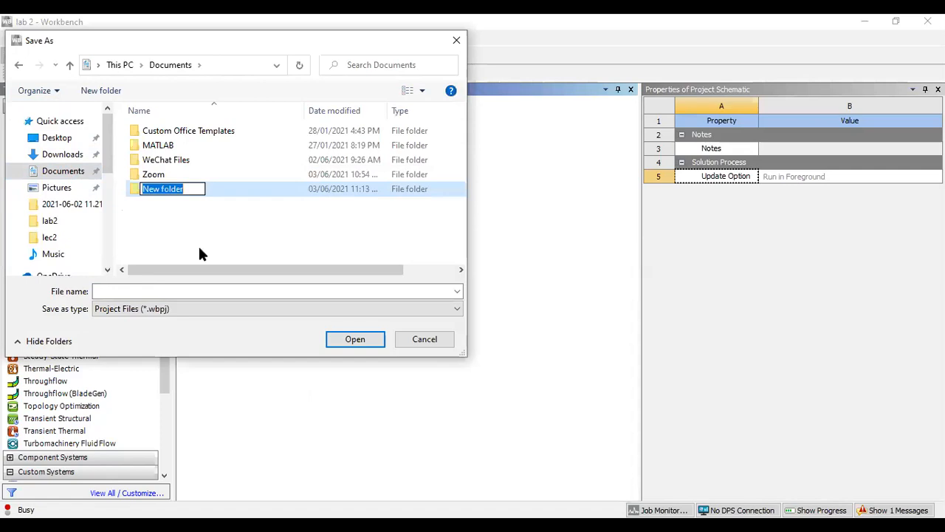
pyautogui.write('lab2')
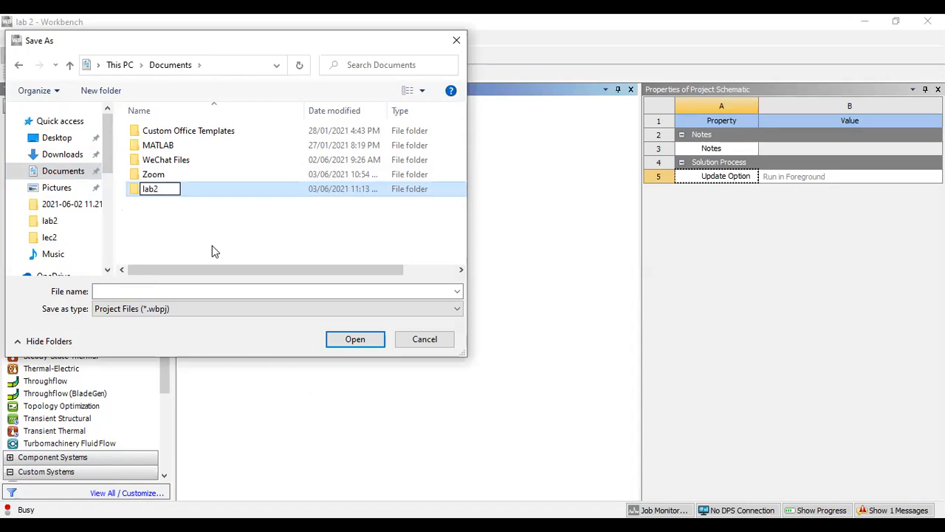
pyautogui.click(212, 251)
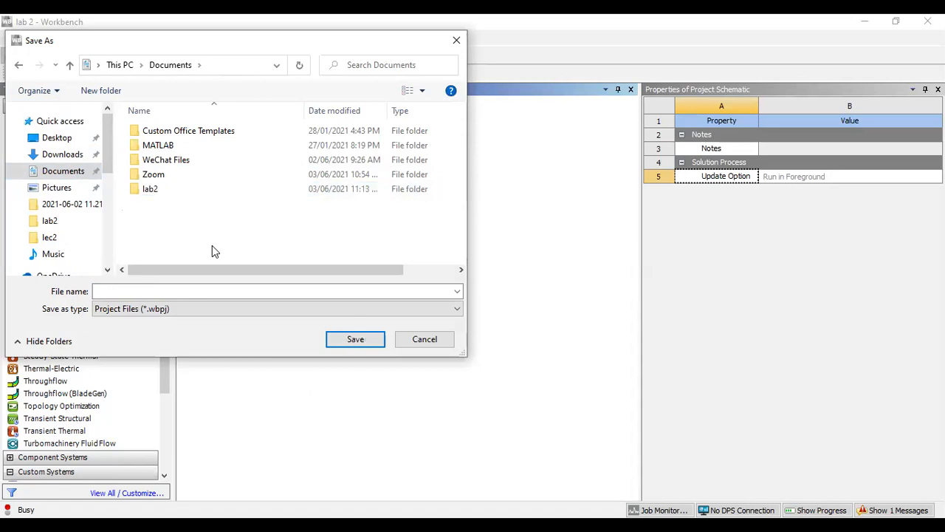
# - Save the project as lab2 inside the new lab2 folder
pyautogui.click(183, 194)
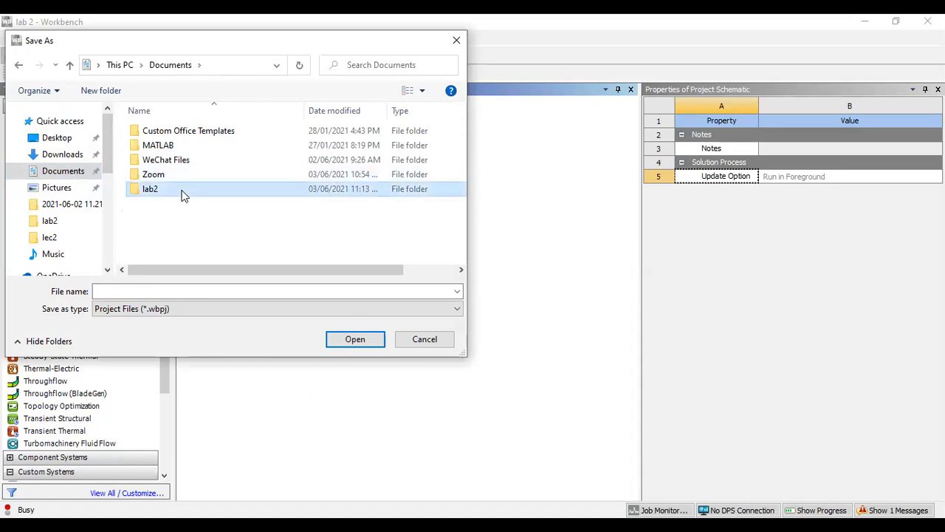
pyautogui.click(137, 292)
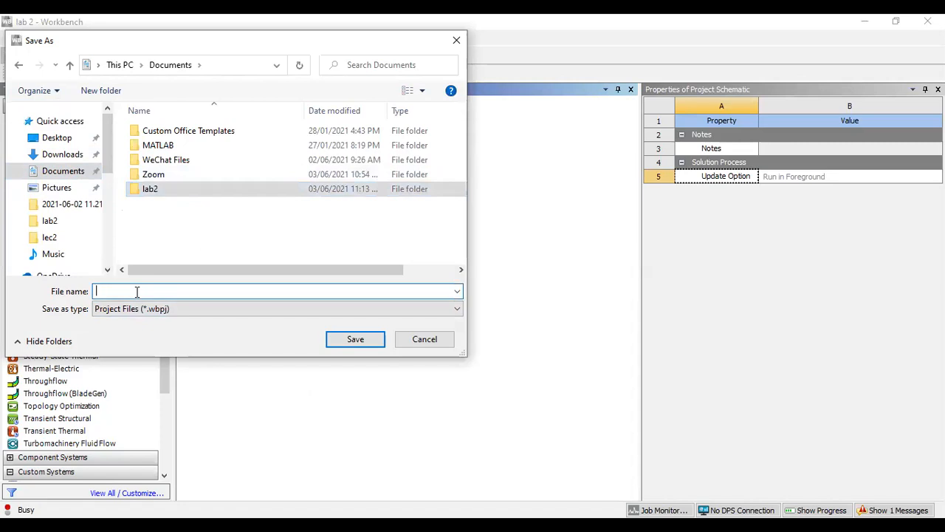
pyautogui.write('lab2')
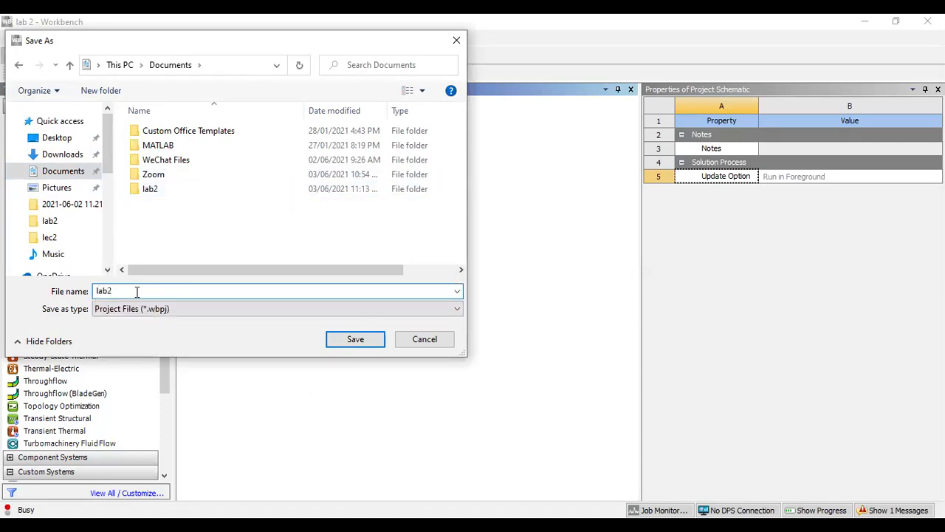
pyautogui.click(150, 189)
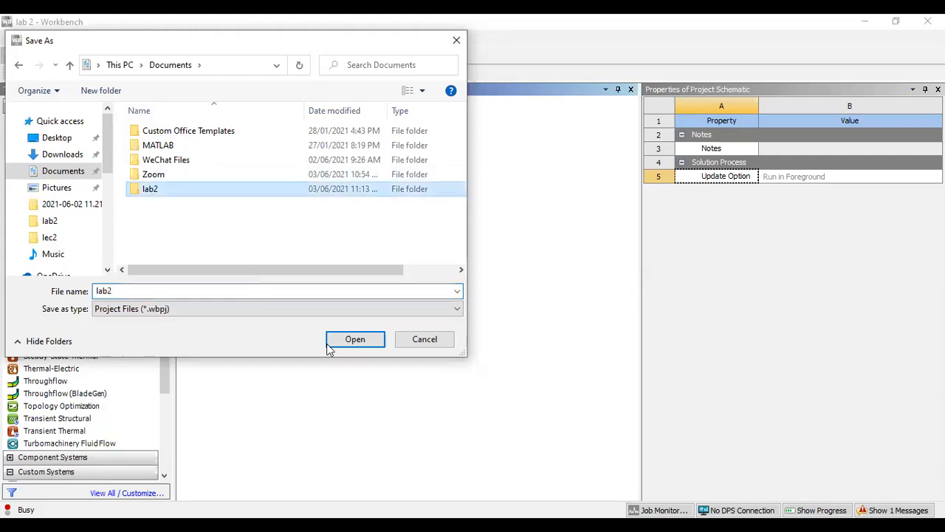
pyautogui.click(350, 343)
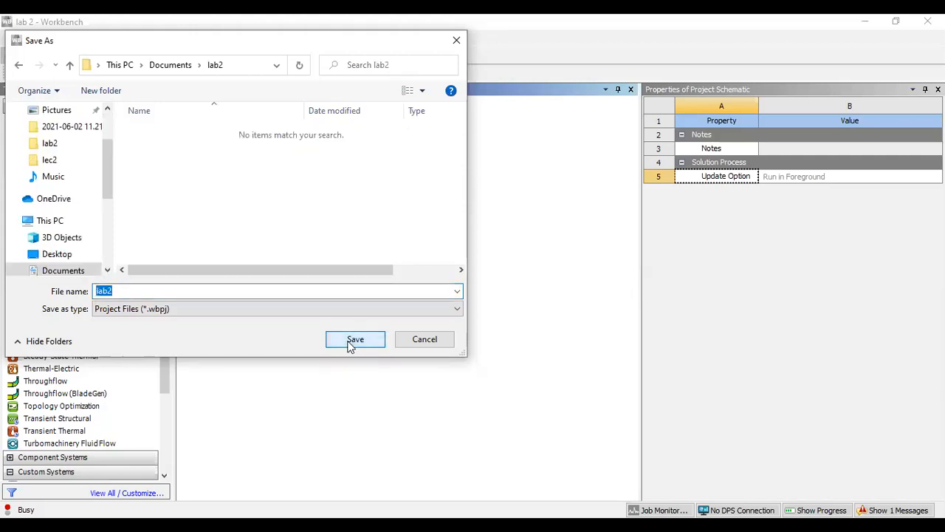
pyautogui.click(350, 343)
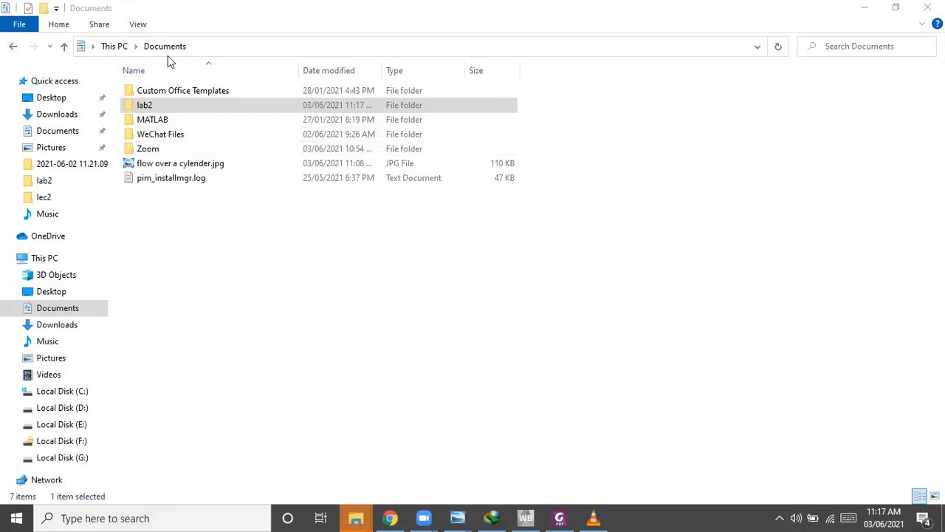
# - Open the lab2 folder in Documents in File Explorer to check the saved project files
pyautogui.click(143, 109)
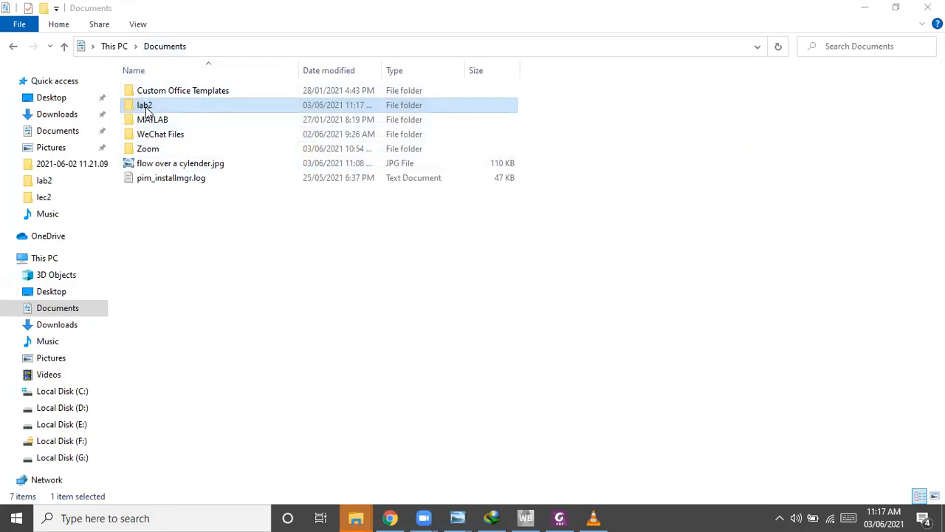
pyautogui.doubleClick(146, 108)
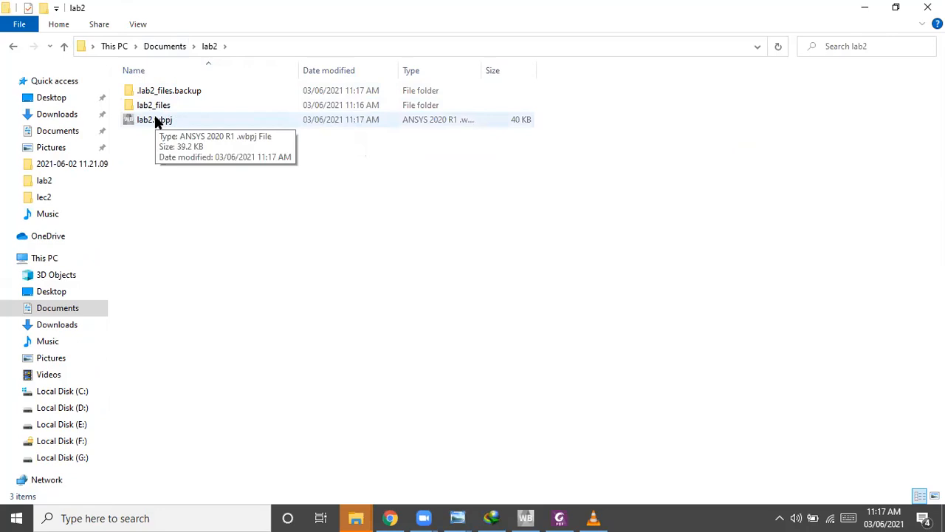
pyautogui.click(156, 123)
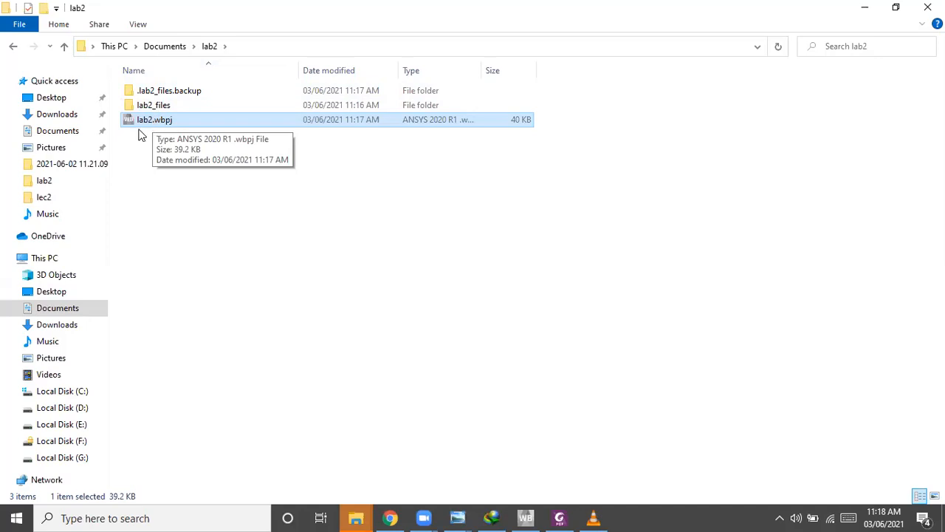
pyautogui.click(65, 46)
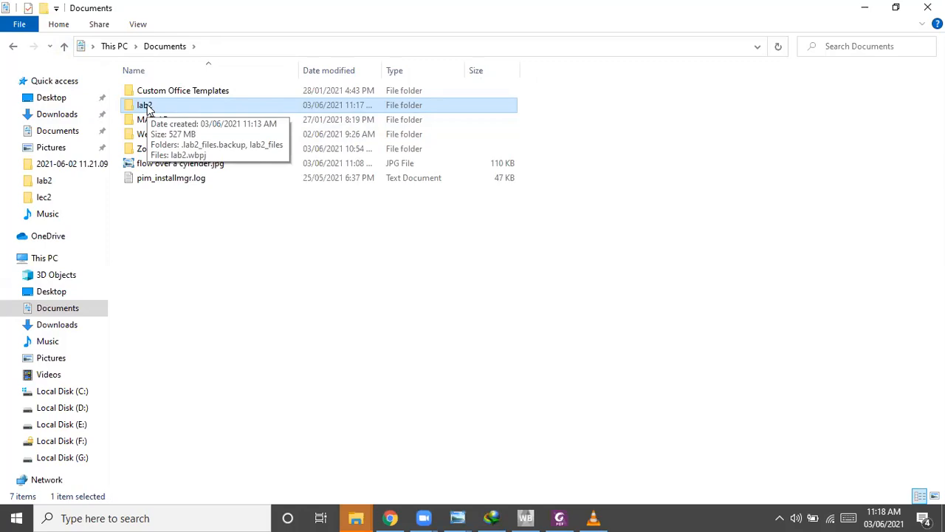
pyautogui.doubleClick(147, 108)
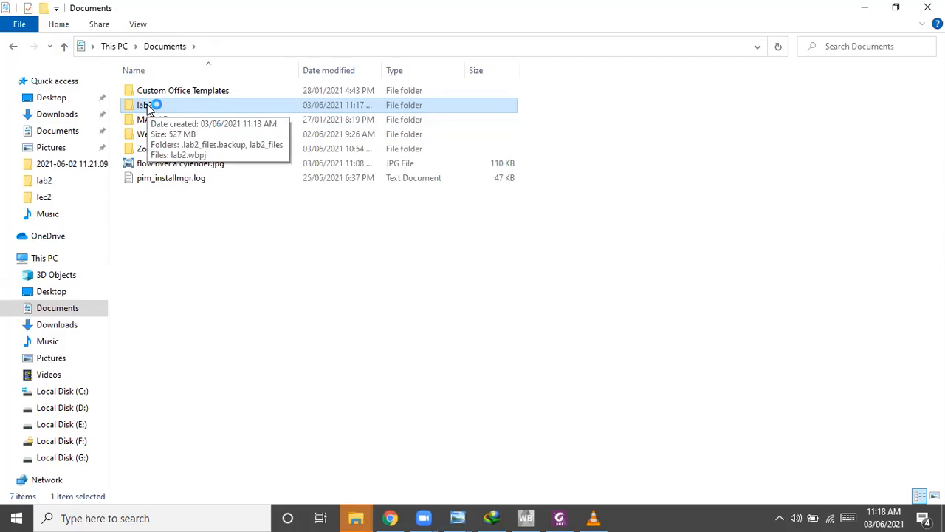